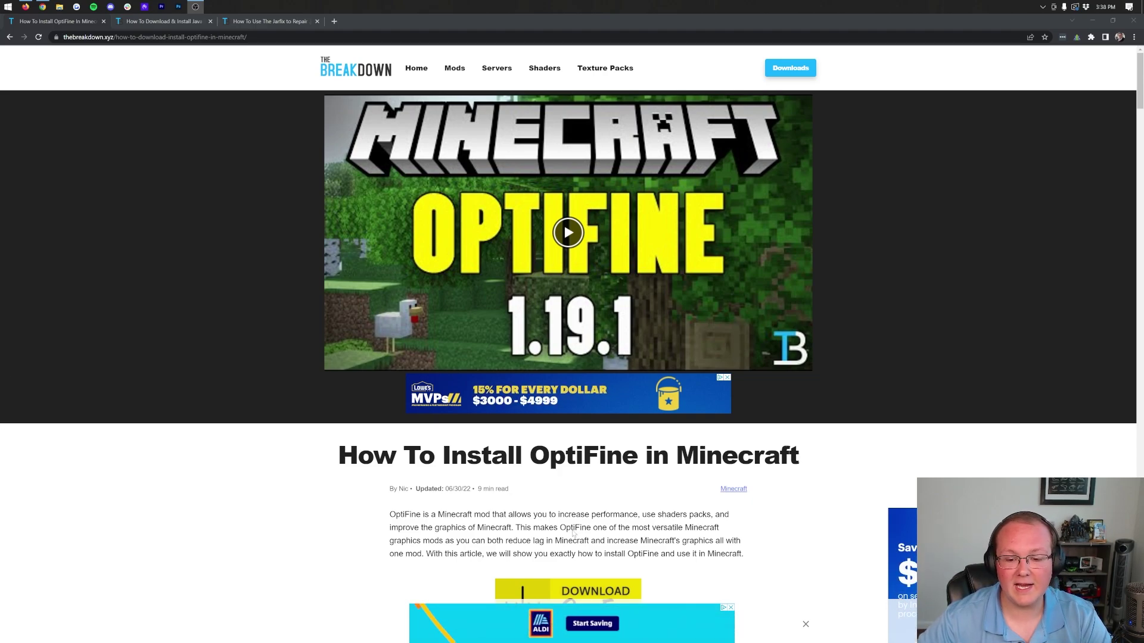
- Skim the OptiFine installation guide and follow its link to the OptiFine downloads page
scroll(573, 533, down, 9)
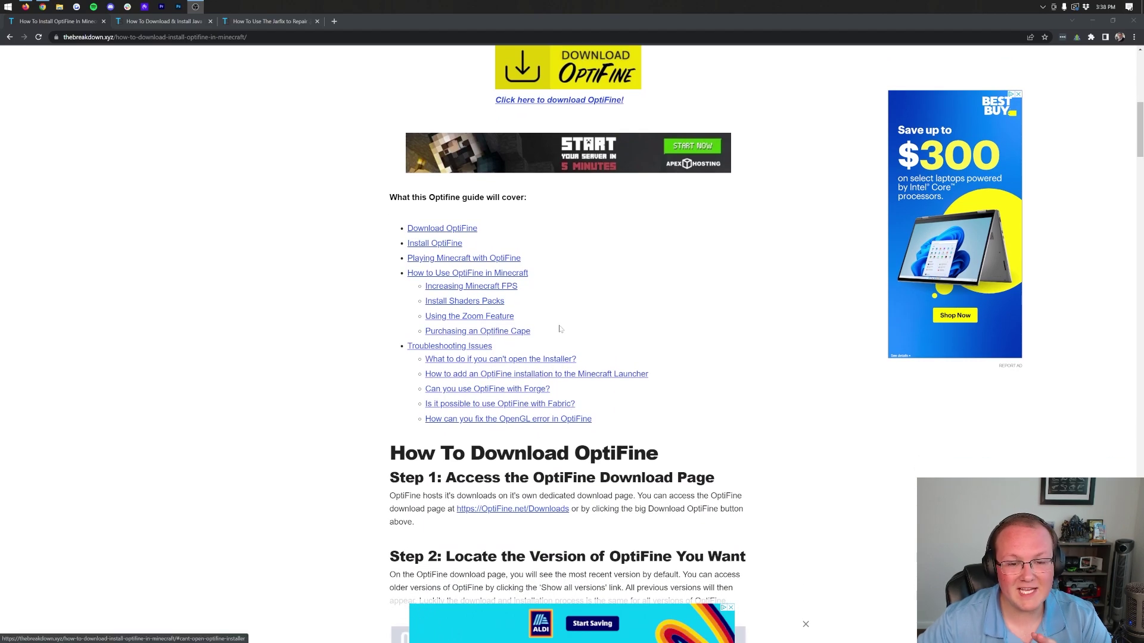
scroll(560, 329, up, 1)
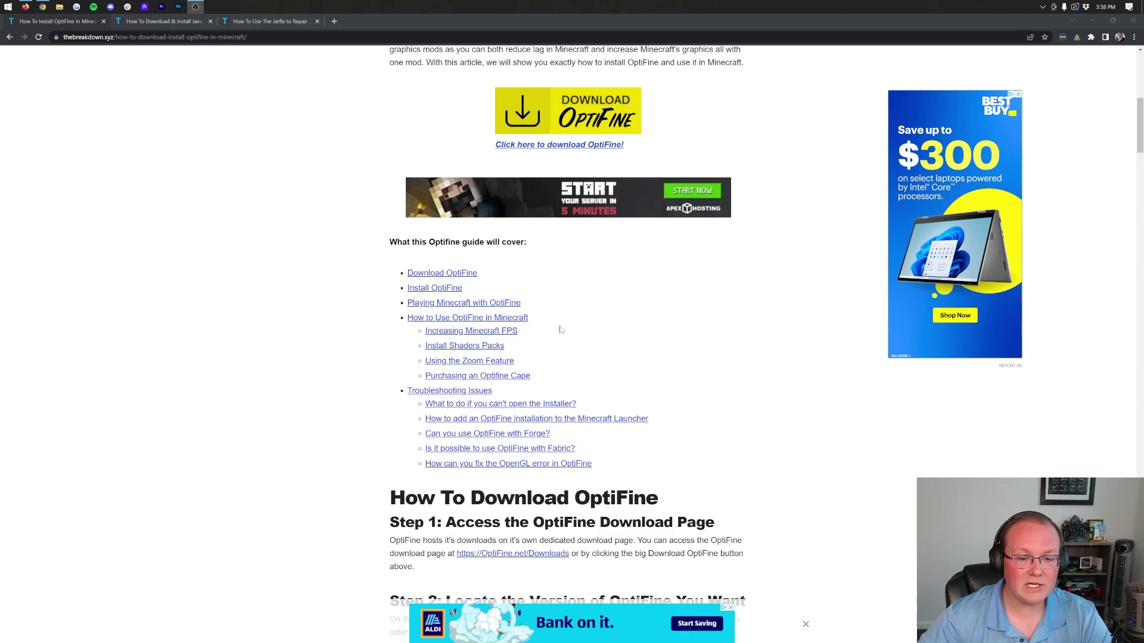
scroll(560, 329, down, 2)
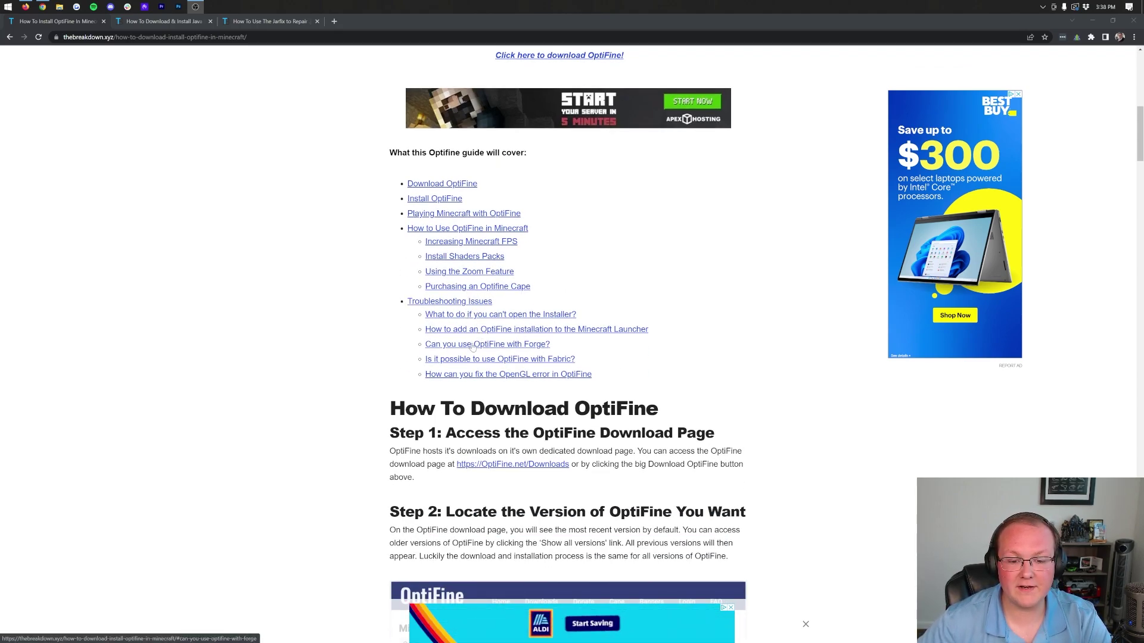
scroll(499, 369, up, 7)
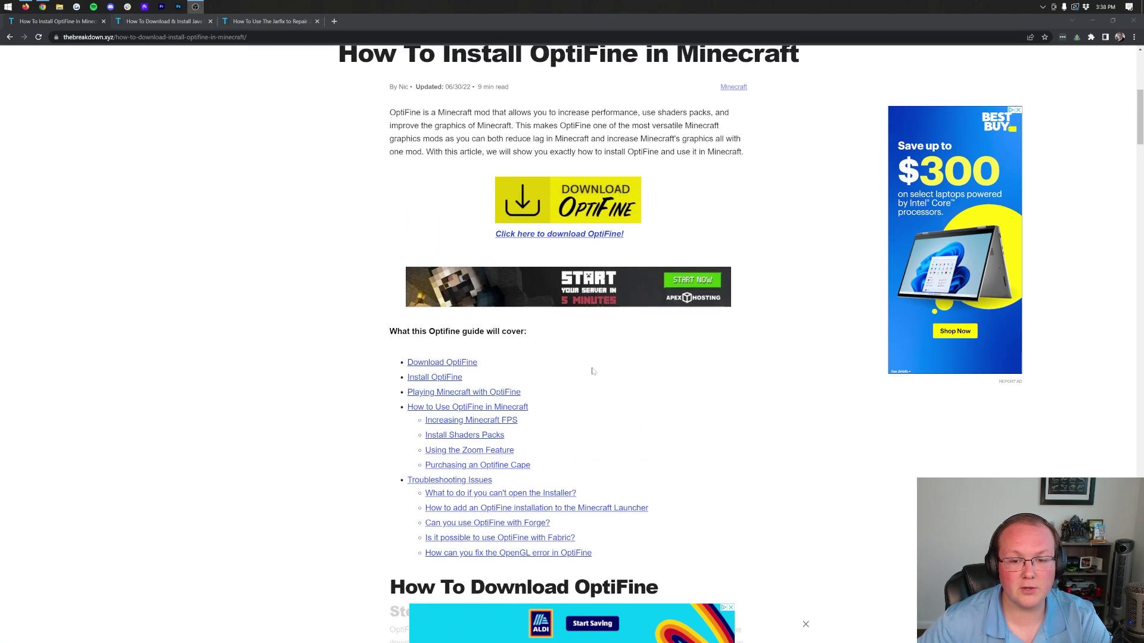
scroll(552, 199, up, 1)
scroll(524, 268, down, 3)
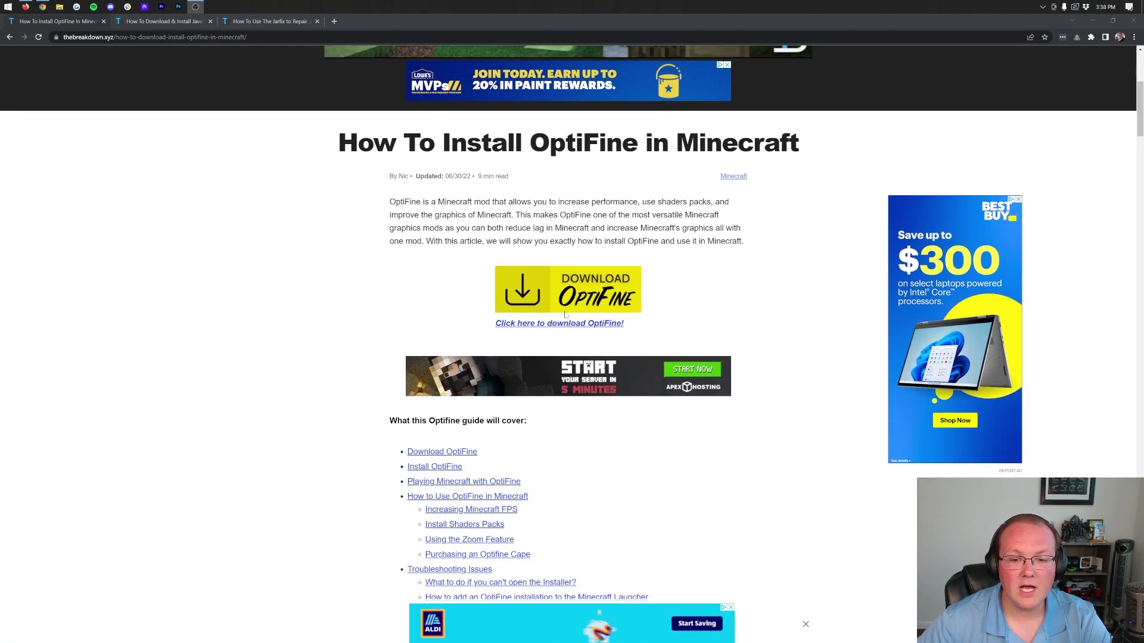
click(515, 294)
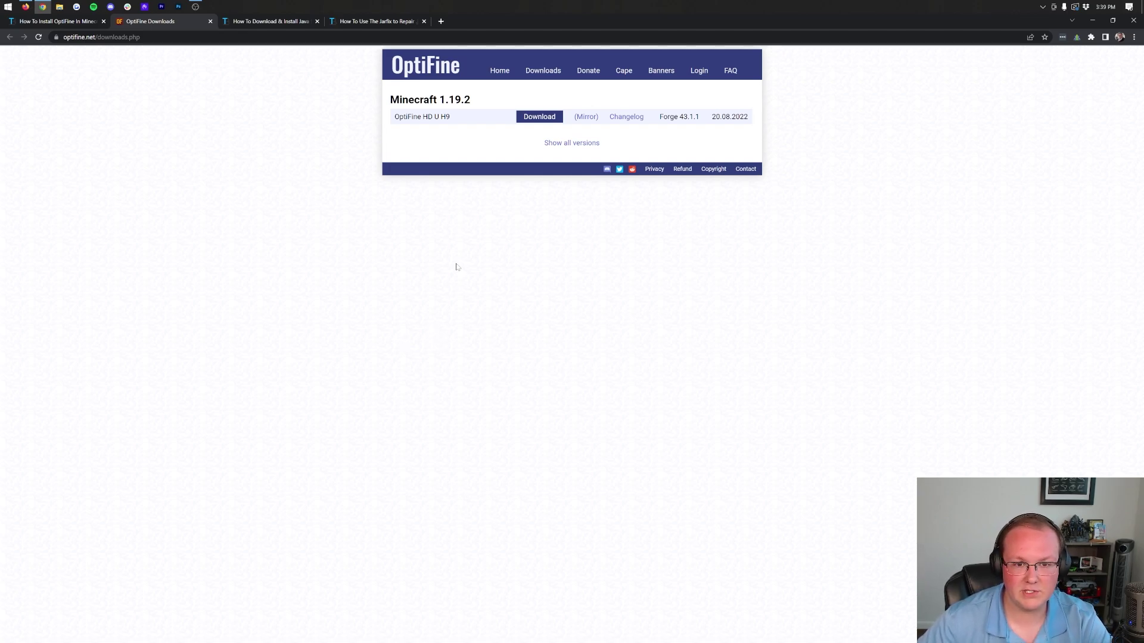
- Download OptiFine HD U H9 for Minecraft 1.19.2 through its mirror link
drag(486, 100, 413, 100)
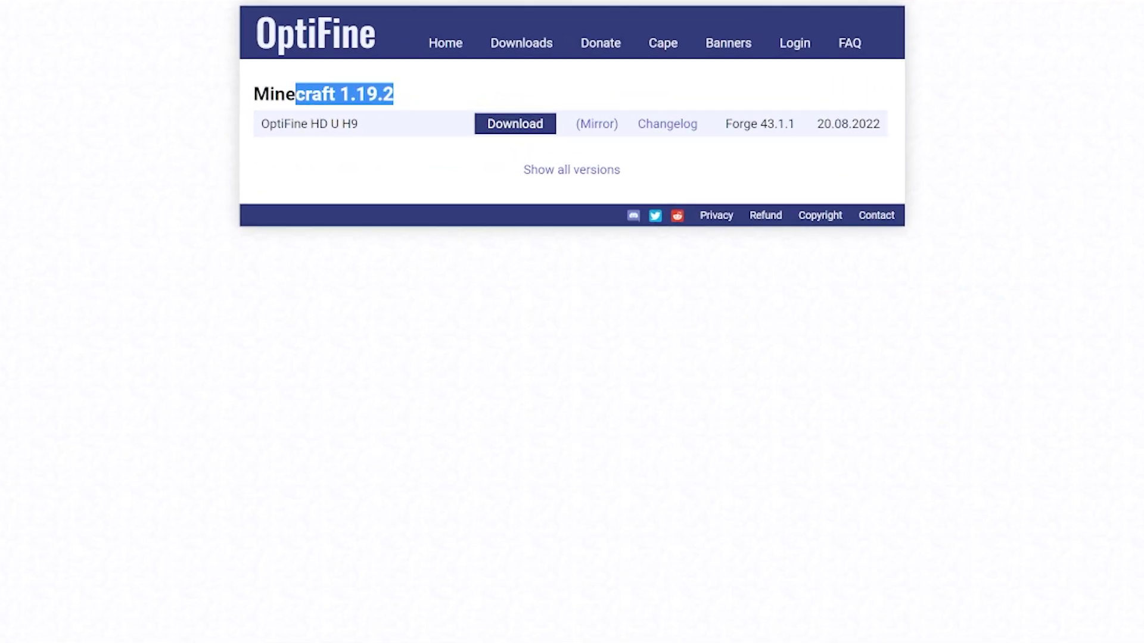
drag(296, 100, 396, 100)
click(251, 127)
click(400, 102)
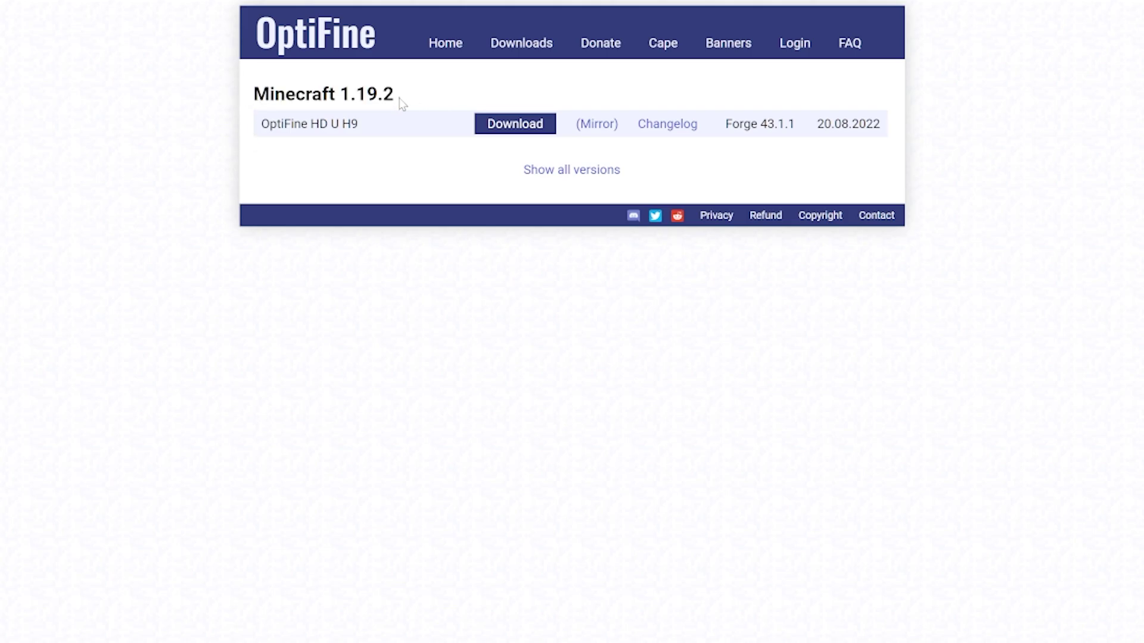
click(554, 171)
click(586, 128)
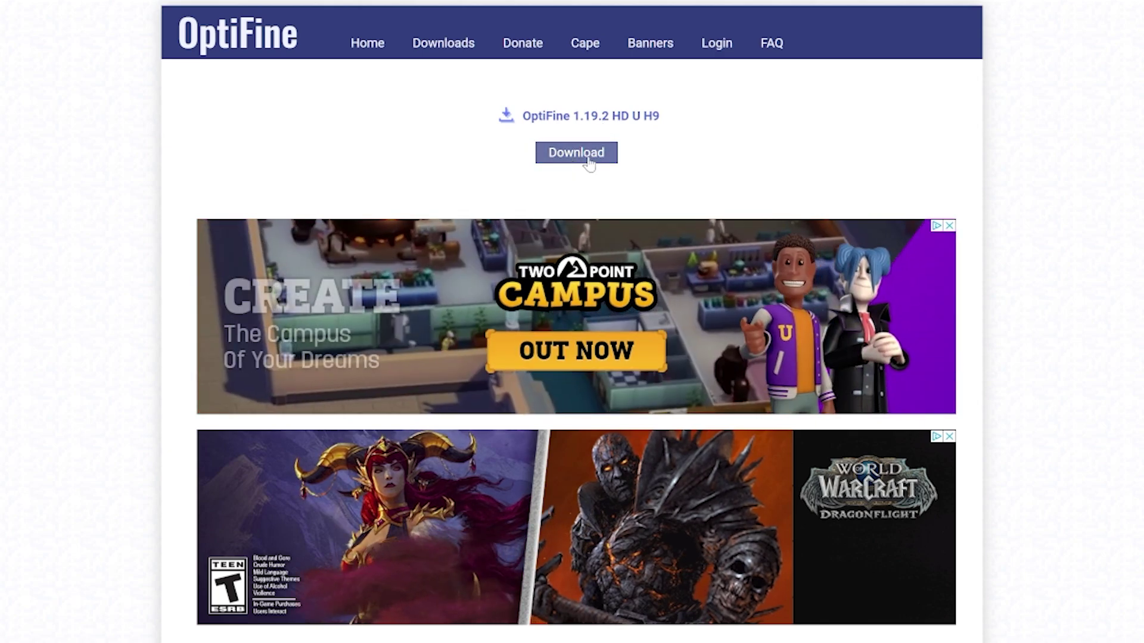
click(586, 160)
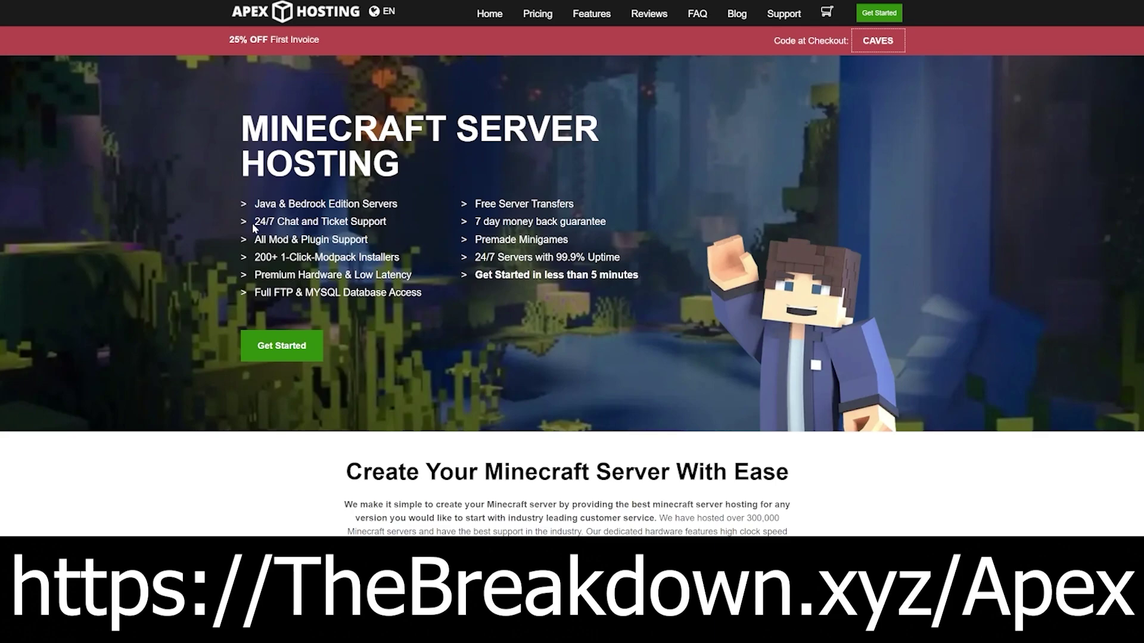
- Review the Apex Hosting feature list, highlighting mod and plugin support, premium hardware, setup time and DDoS protection
drag(252, 227, 283, 239)
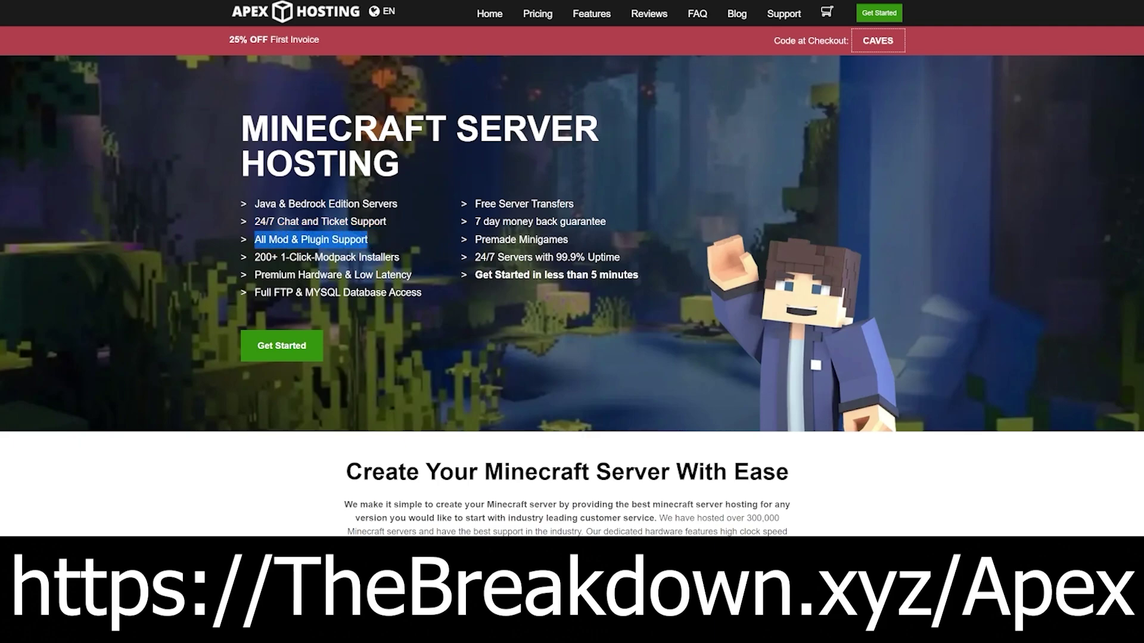
drag(254, 275, 411, 276)
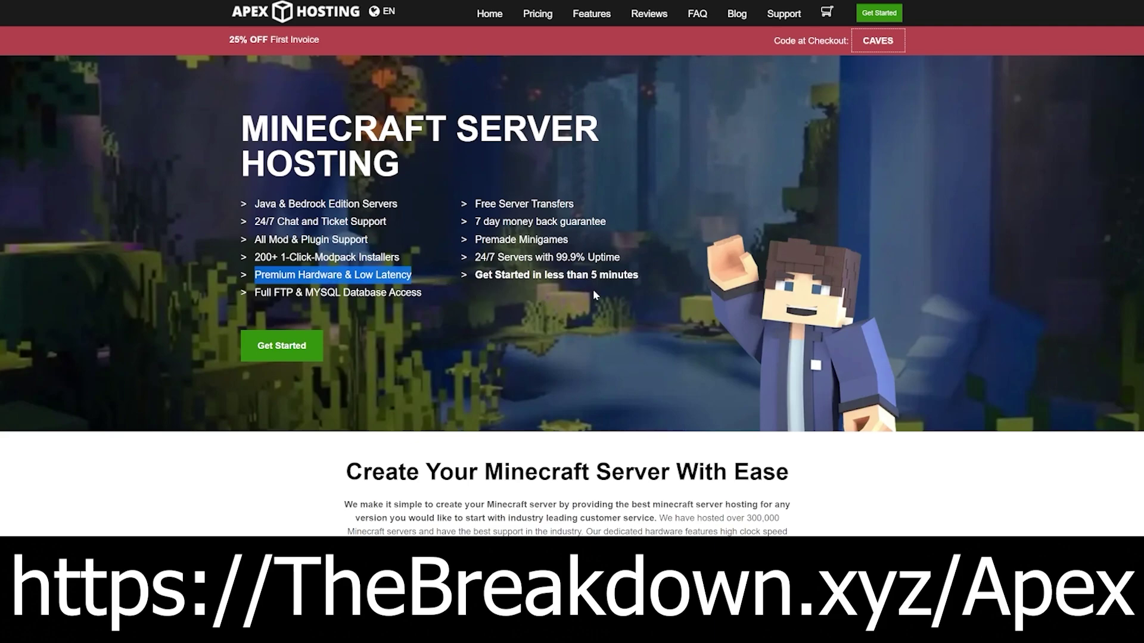
drag(474, 276, 612, 275)
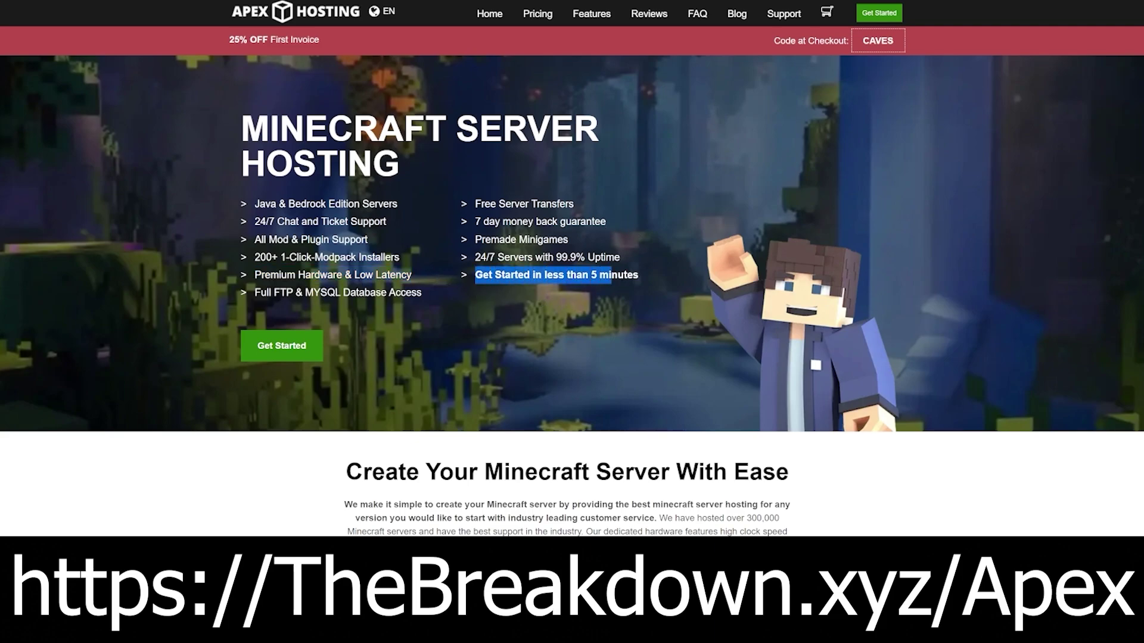
scroll(437, 257, down, 5)
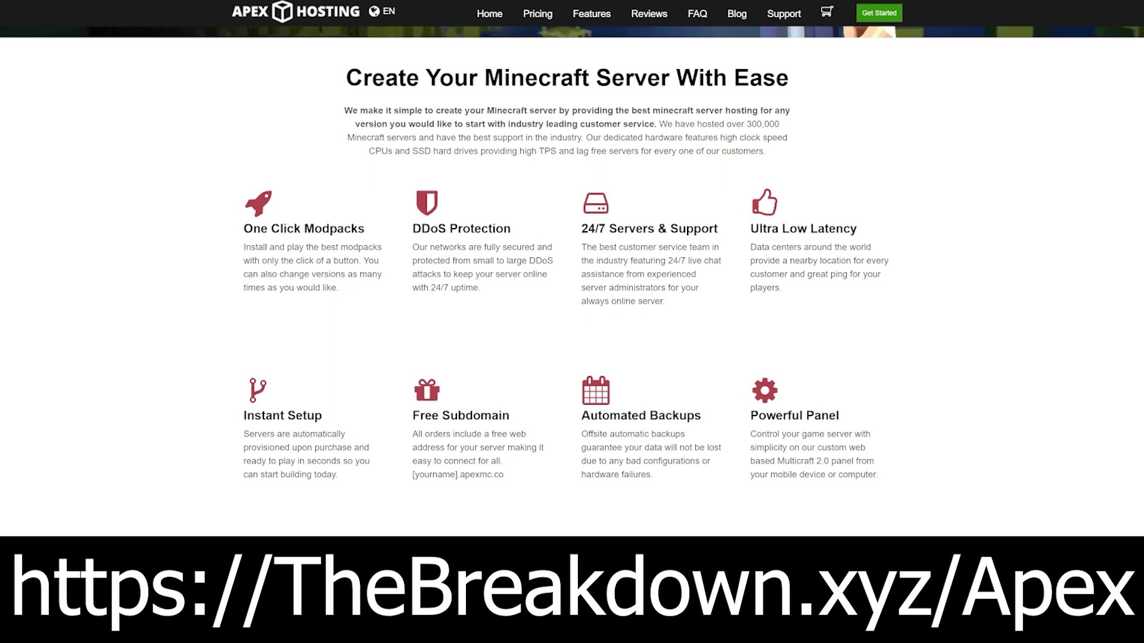
drag(427, 271, 439, 274)
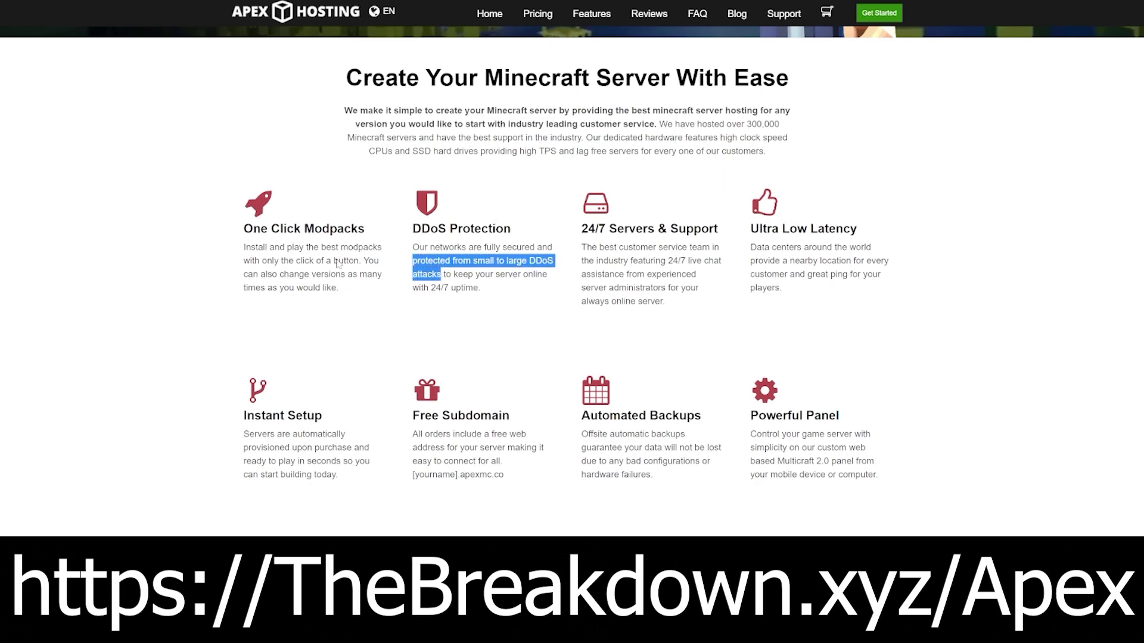
click(676, 347)
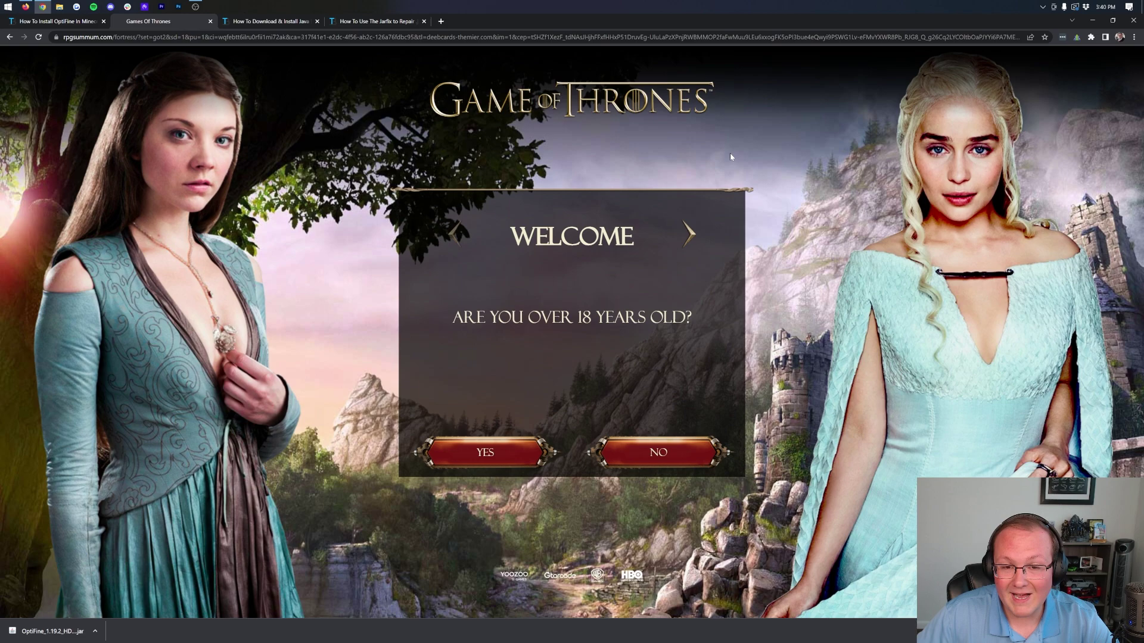
- Return from the advertisement to the OptiFine download page and bring up the Java download guide
key(alt+Left)
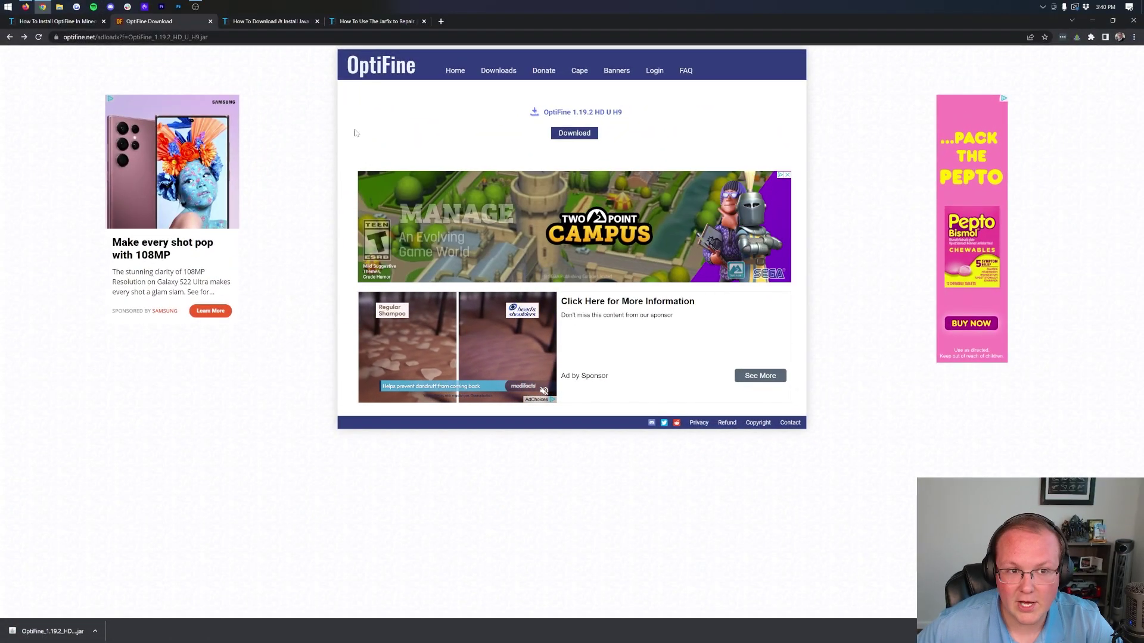
click(266, 22)
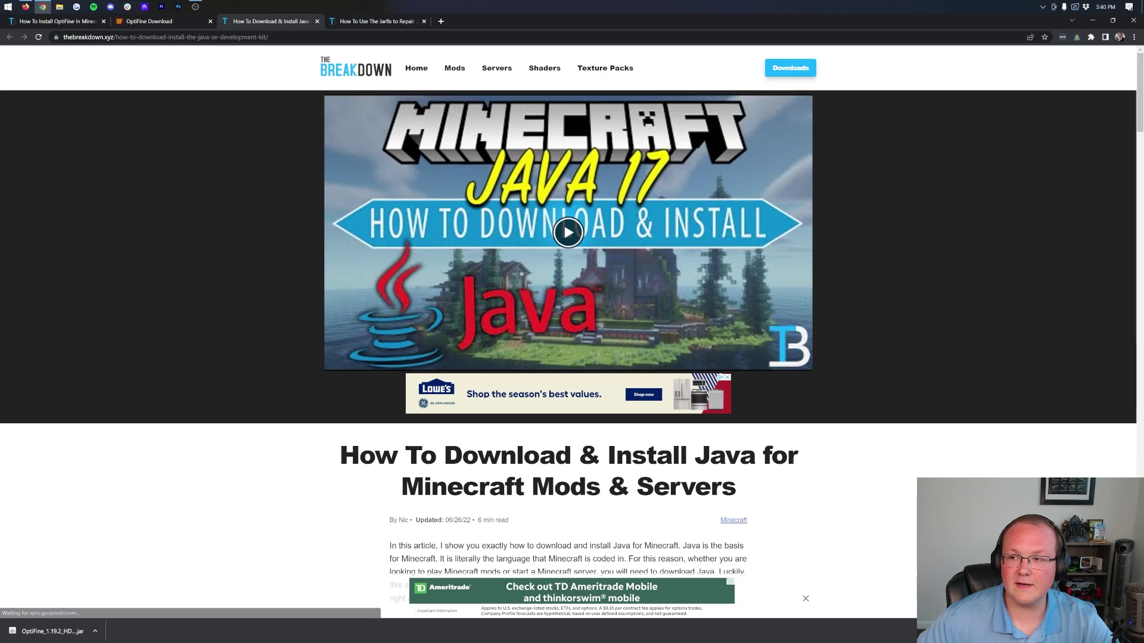
- Minimize the browser and find and open the Downloads folder through a system search for "down"
click(1093, 20)
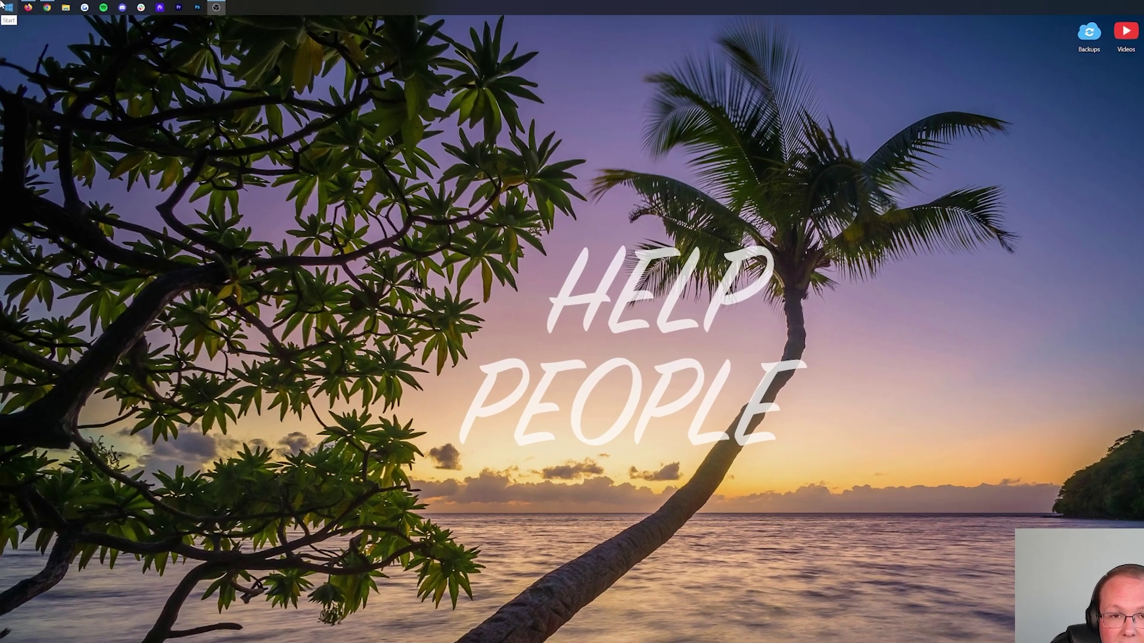
click(5, 6)
text(down)
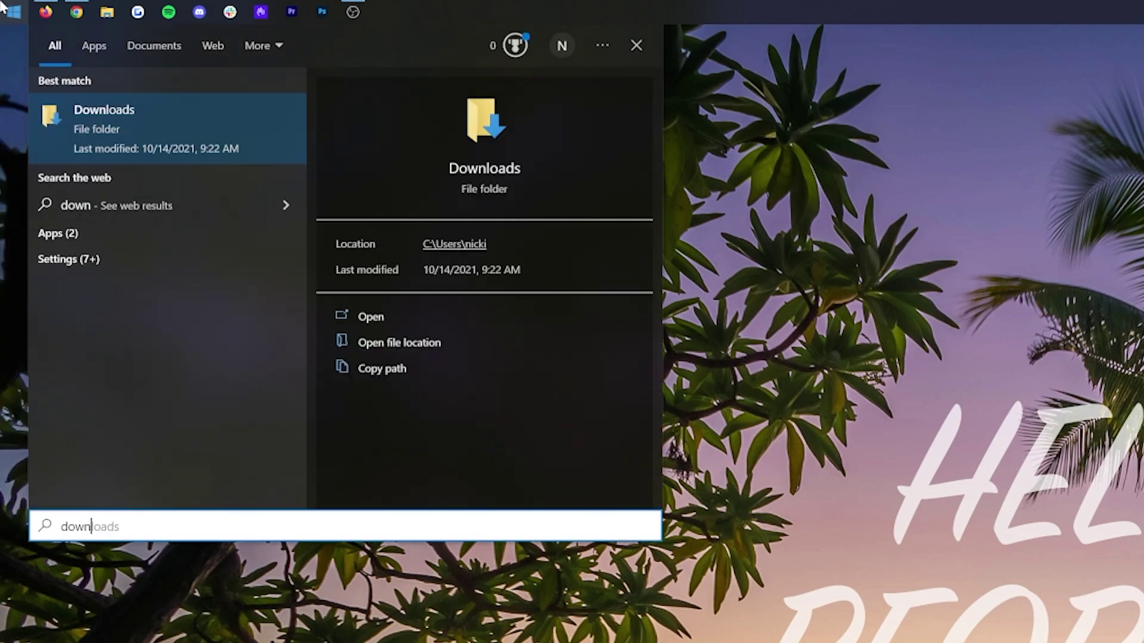
click(114, 141)
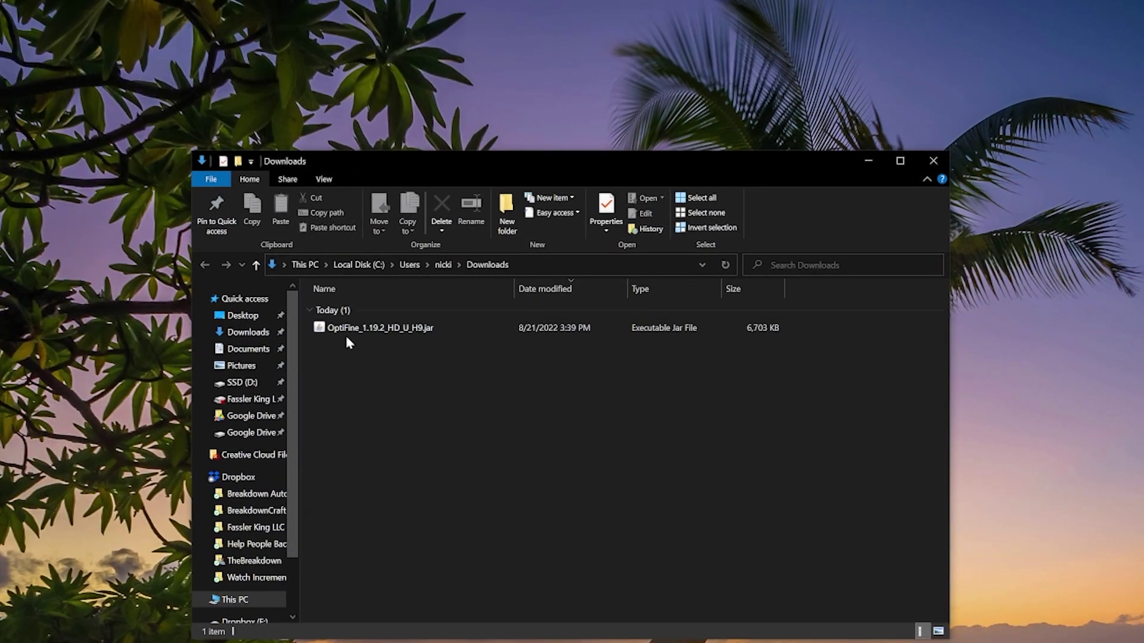
- Move OptiFine_1.19.2_HD_U_H9.jar from Downloads to the desktop and close the folder window
click(408, 328)
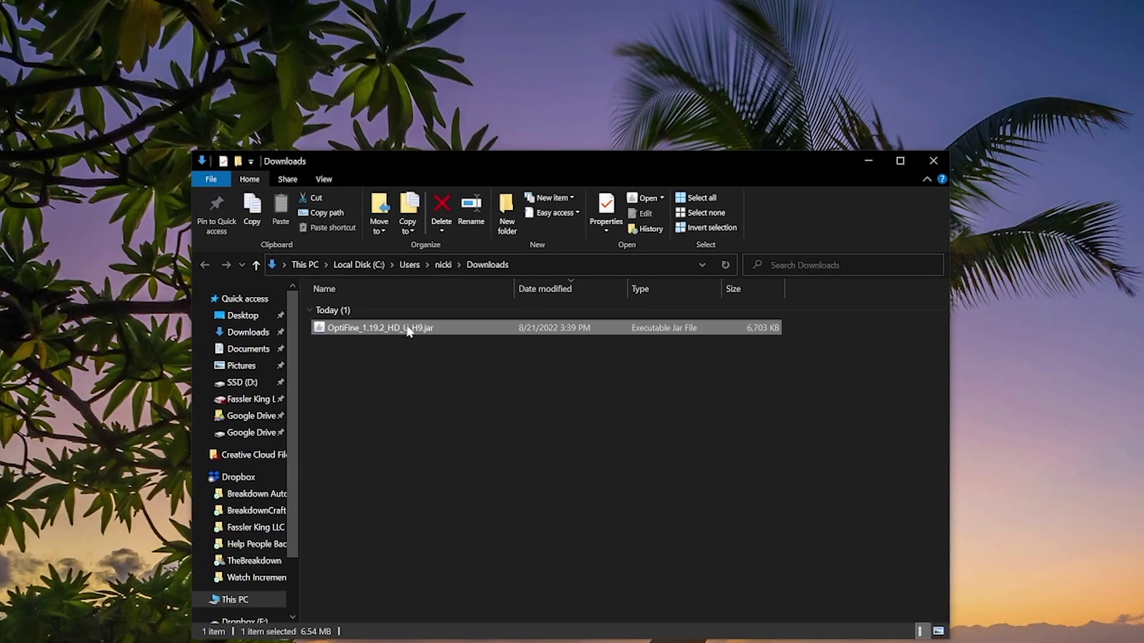
drag(371, 332, 545, 119)
click(933, 161)
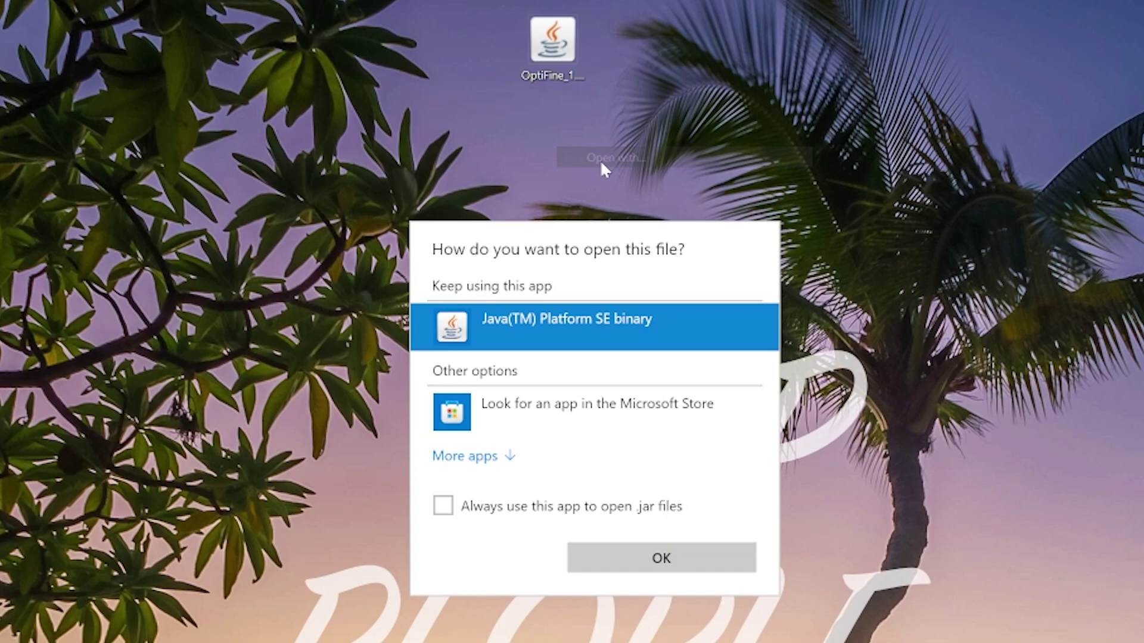
click(631, 565)
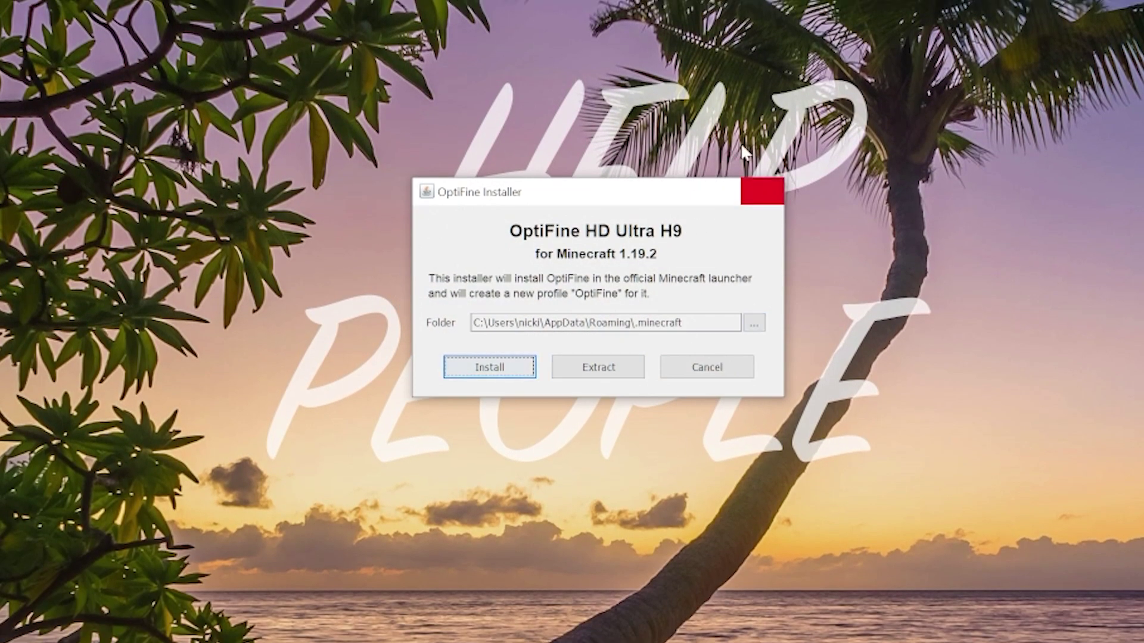
click(762, 181)
right_click(543, 33)
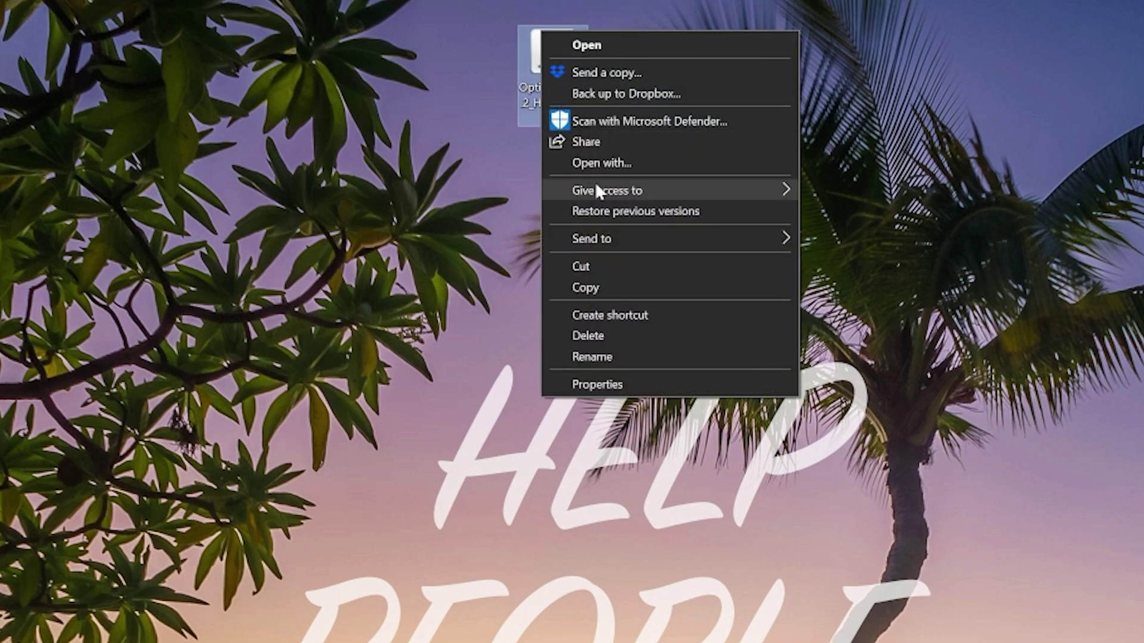
click(601, 163)
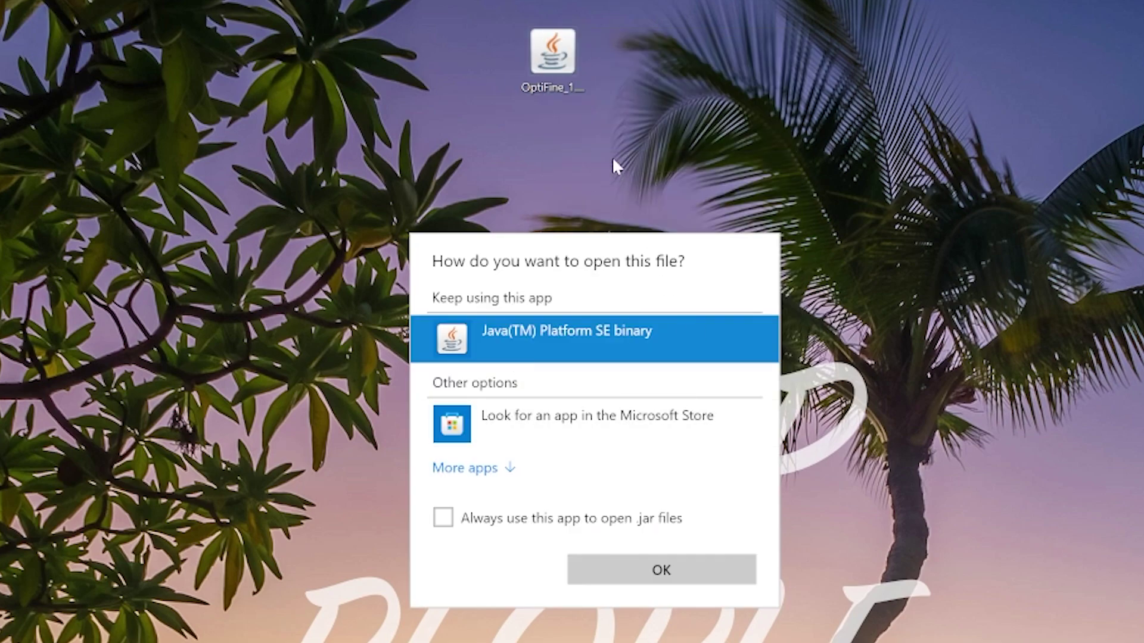
click(611, 156)
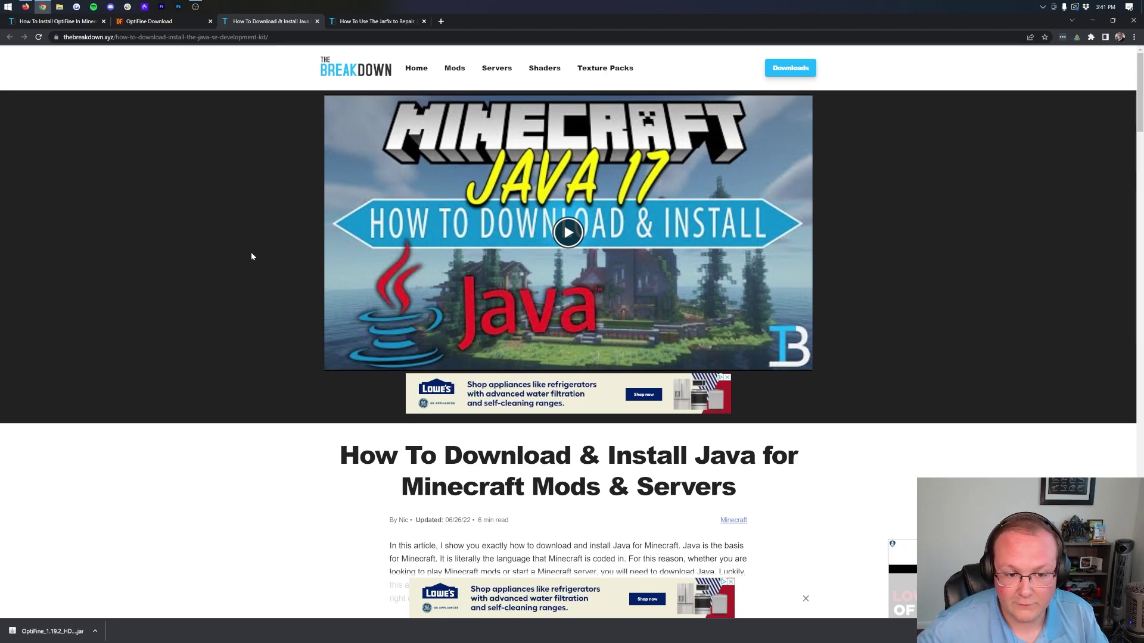
- Skim the Java 17 download and installation guide, and bring up the Jarfix repair guide
scroll(251, 256, down, 8)
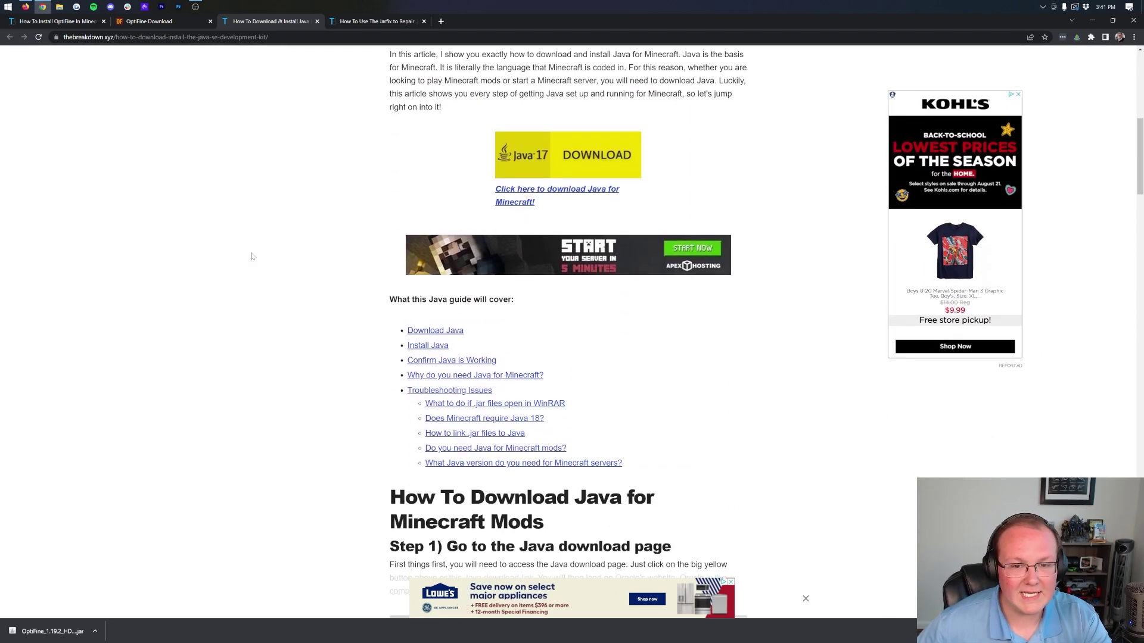
scroll(251, 257, down, 3)
scroll(262, 244, down, 5)
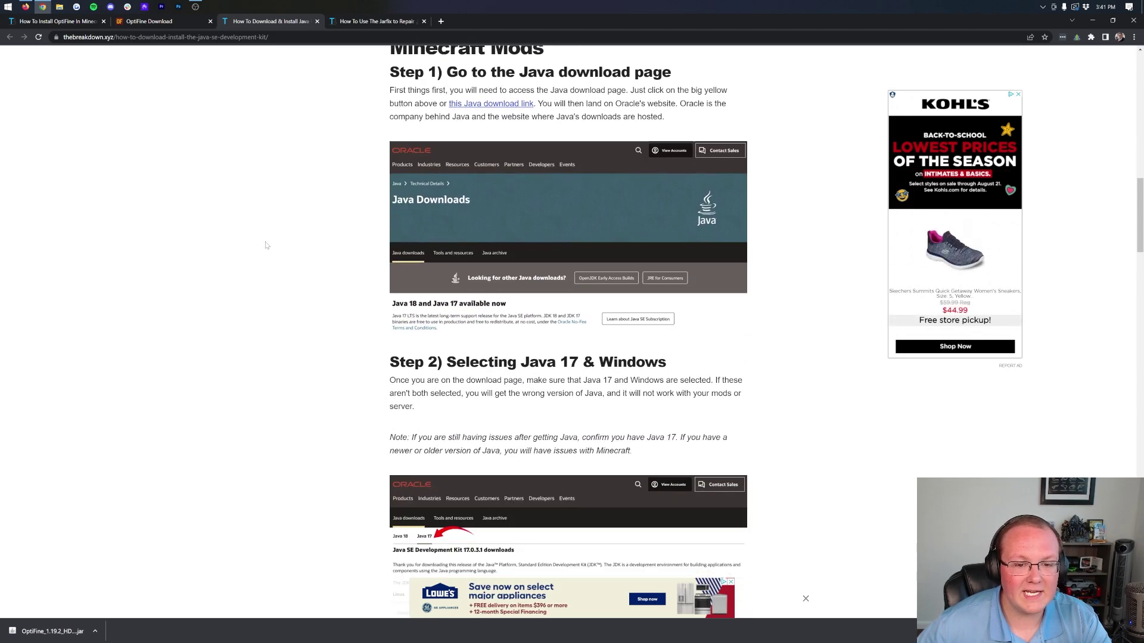
scroll(266, 246, up, 16)
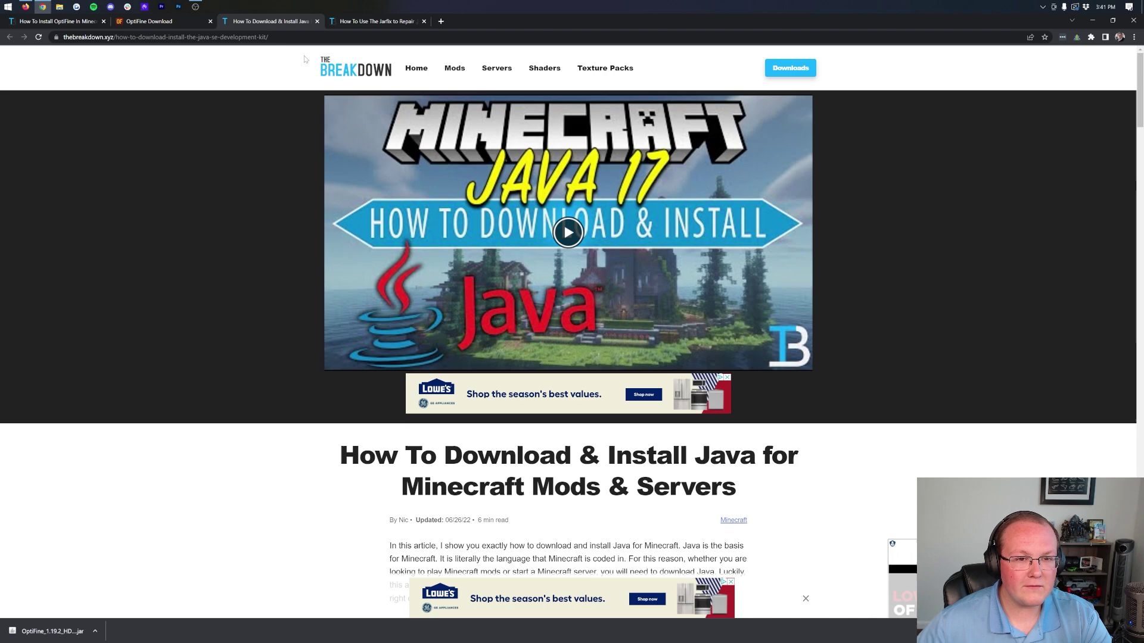
key(ctrl+Tab)
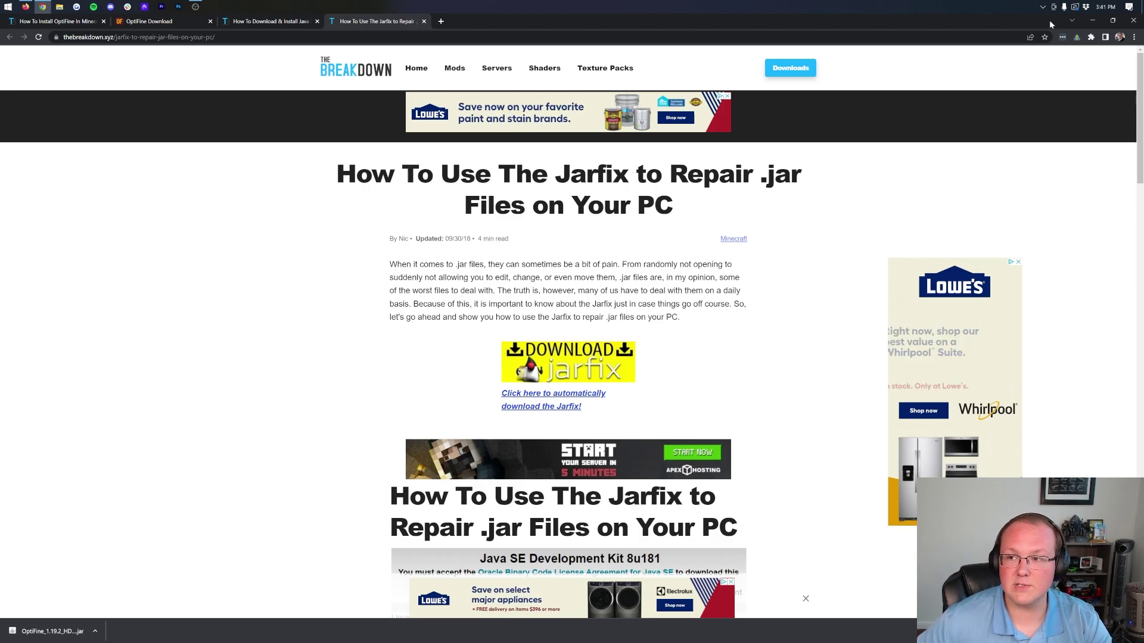
- Minimize the browser and open the OptiFine jar on the desktop with Java(TM) Platform SE binary
click(1088, 20)
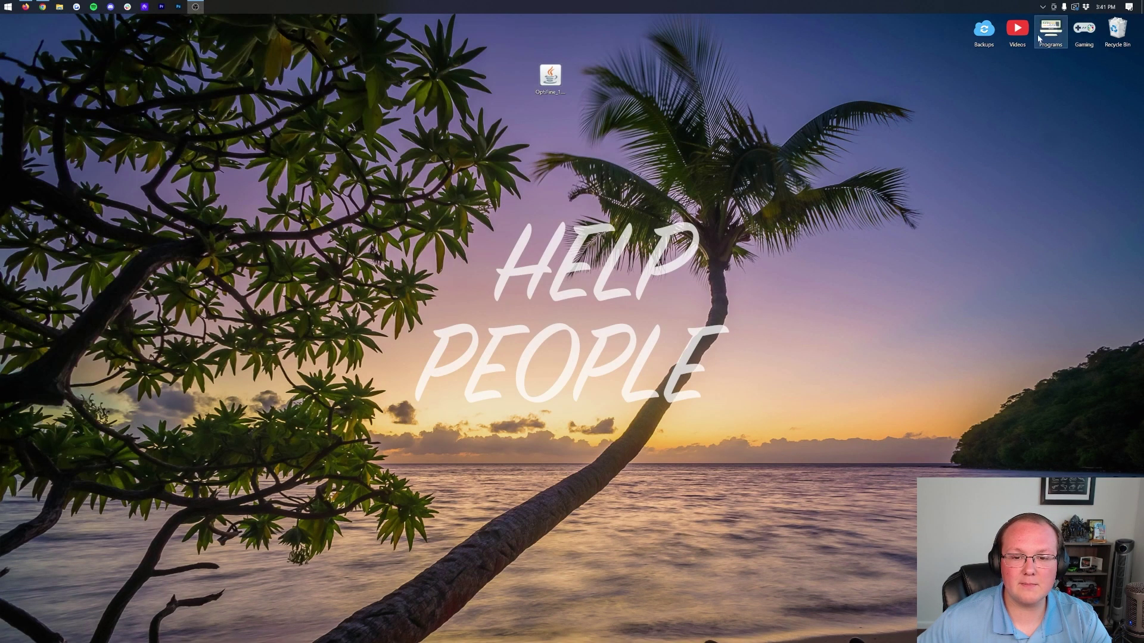
click(547, 83)
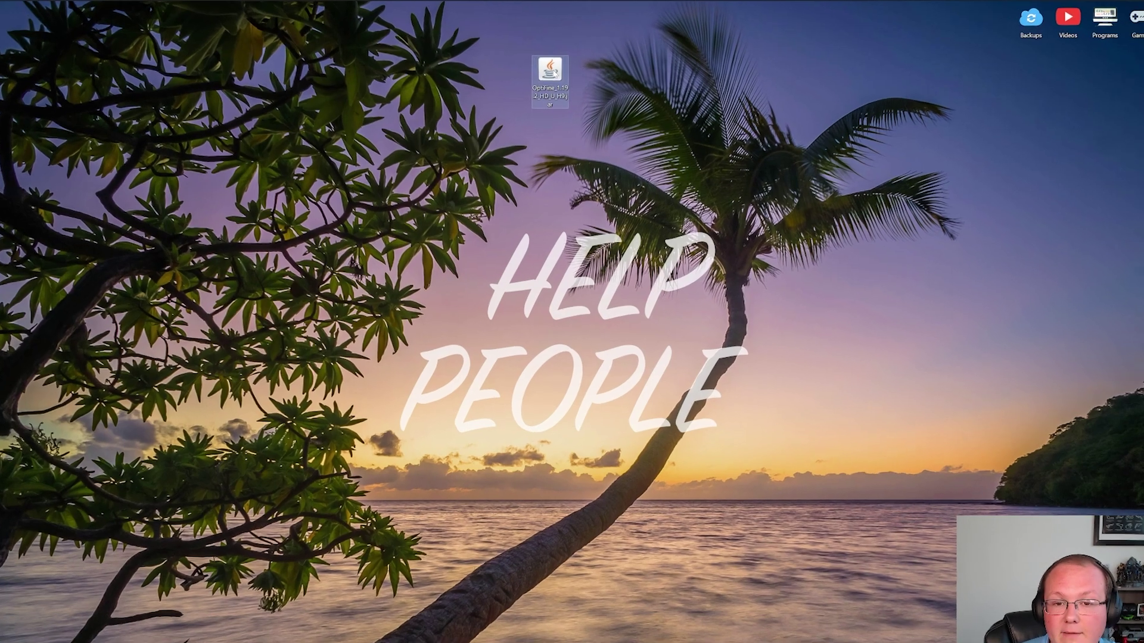
right_click(555, 74)
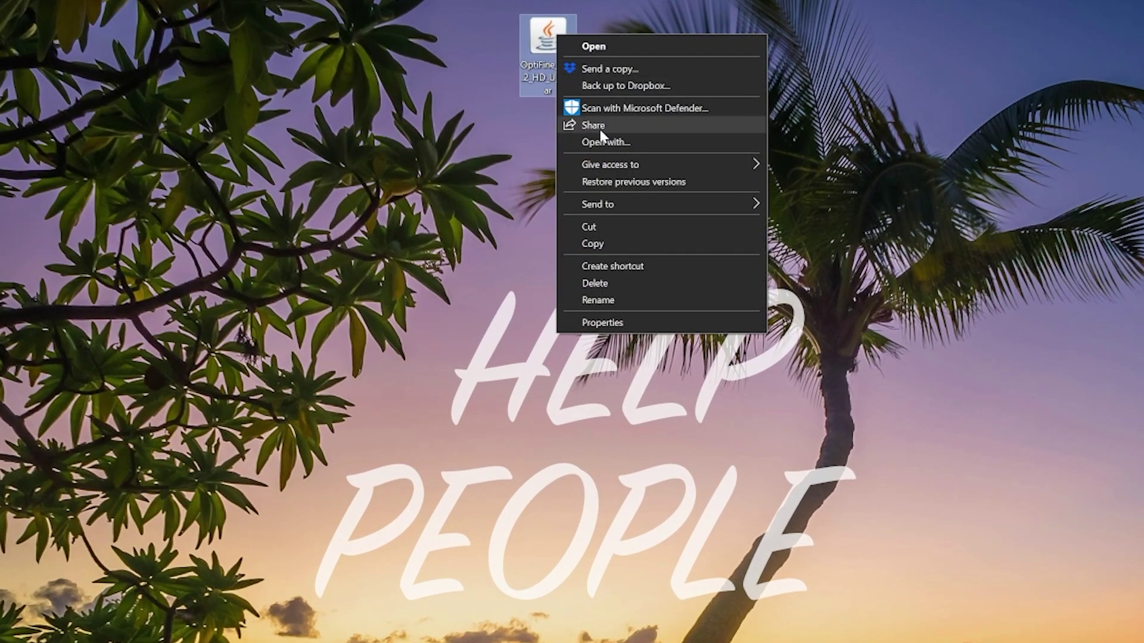
click(602, 142)
click(621, 459)
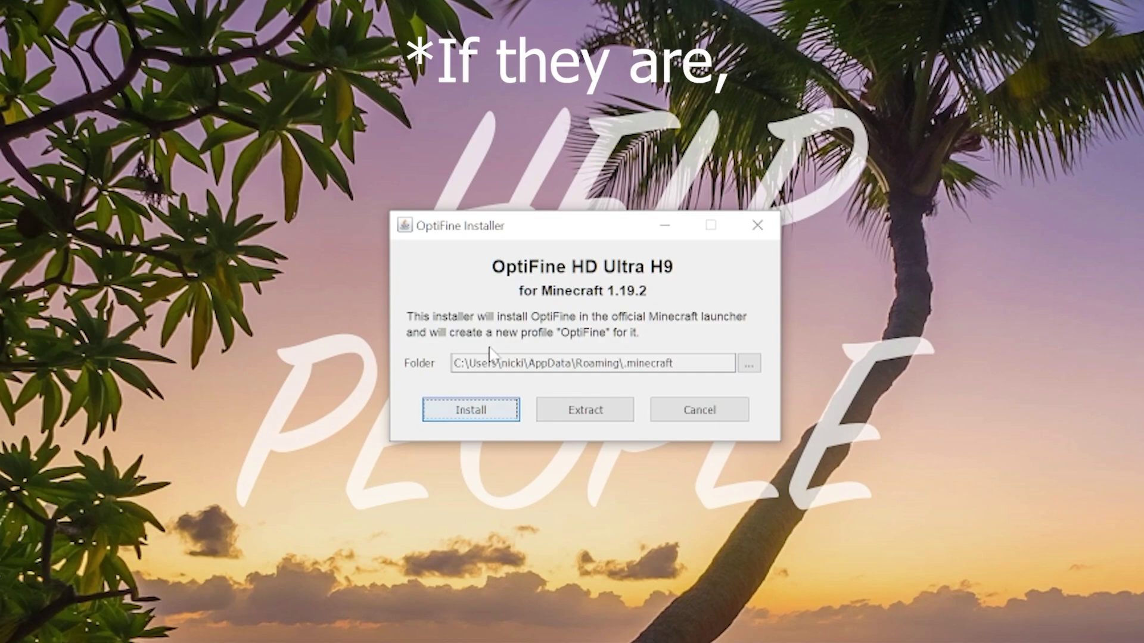
- Install OptiFine HD Ultra H9 into the official .minecraft folder and open the Minecraft Launcher
click(473, 414)
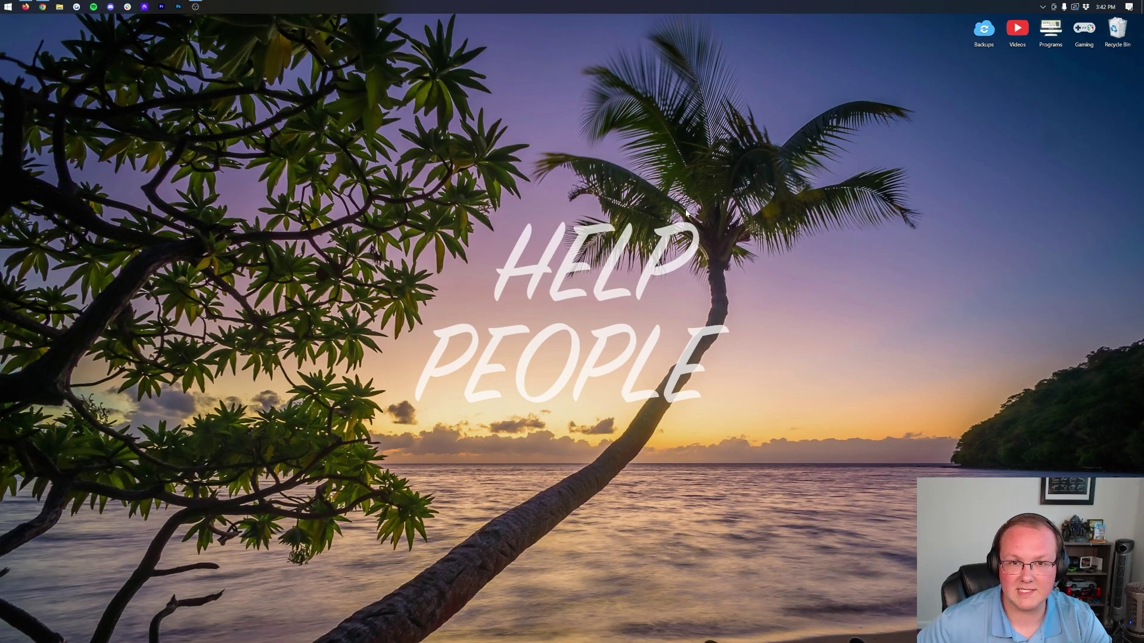
click(8, 7)
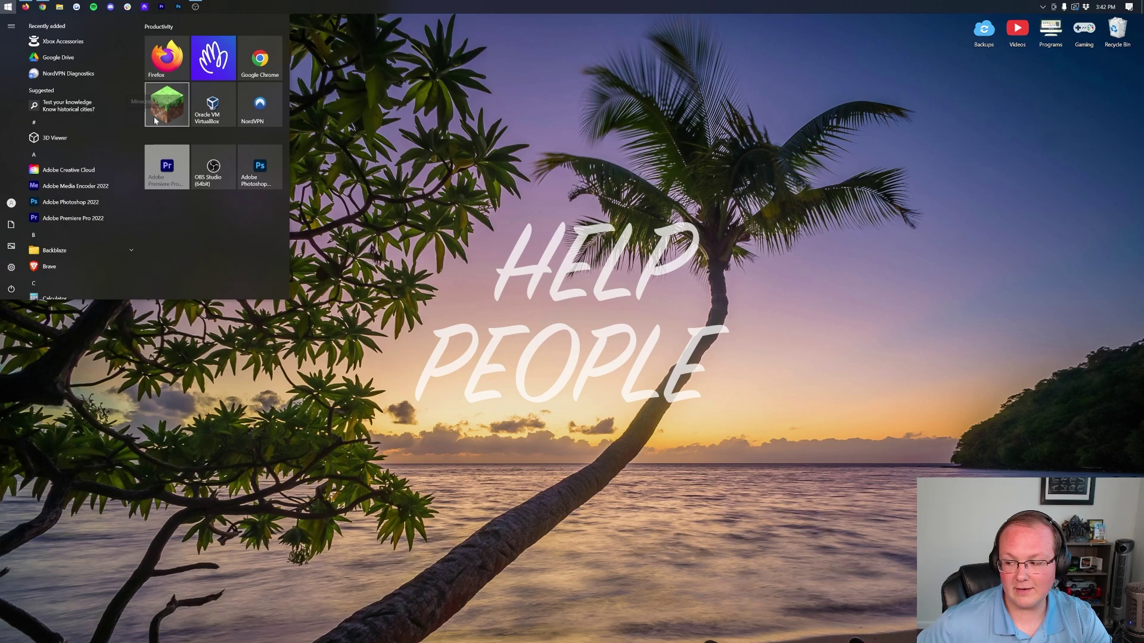
click(167, 105)
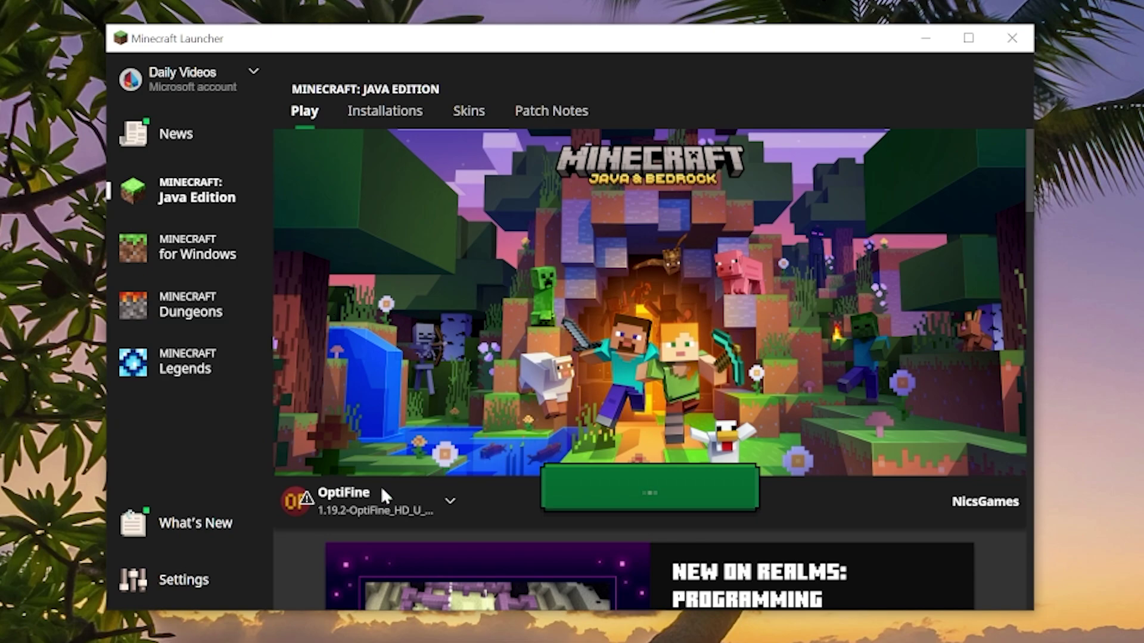
- Select the 1.19.2-OptiFine_HD_U_H9 installation for play, then start its launch and cancel at the modified-installation notice
click(382, 495)
click(373, 503)
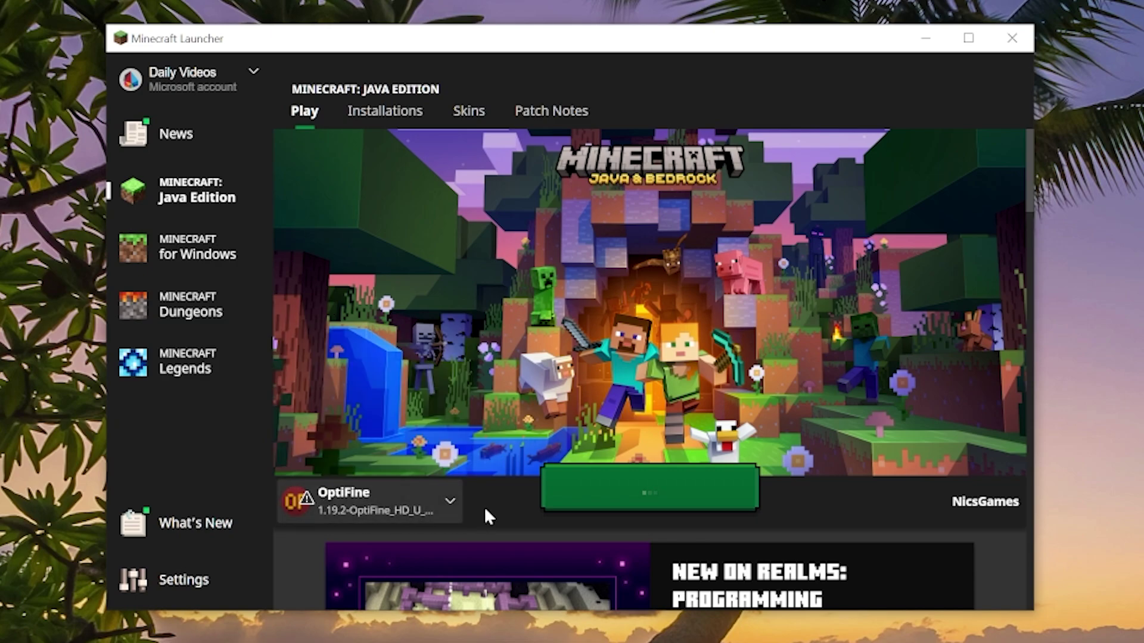
click(450, 502)
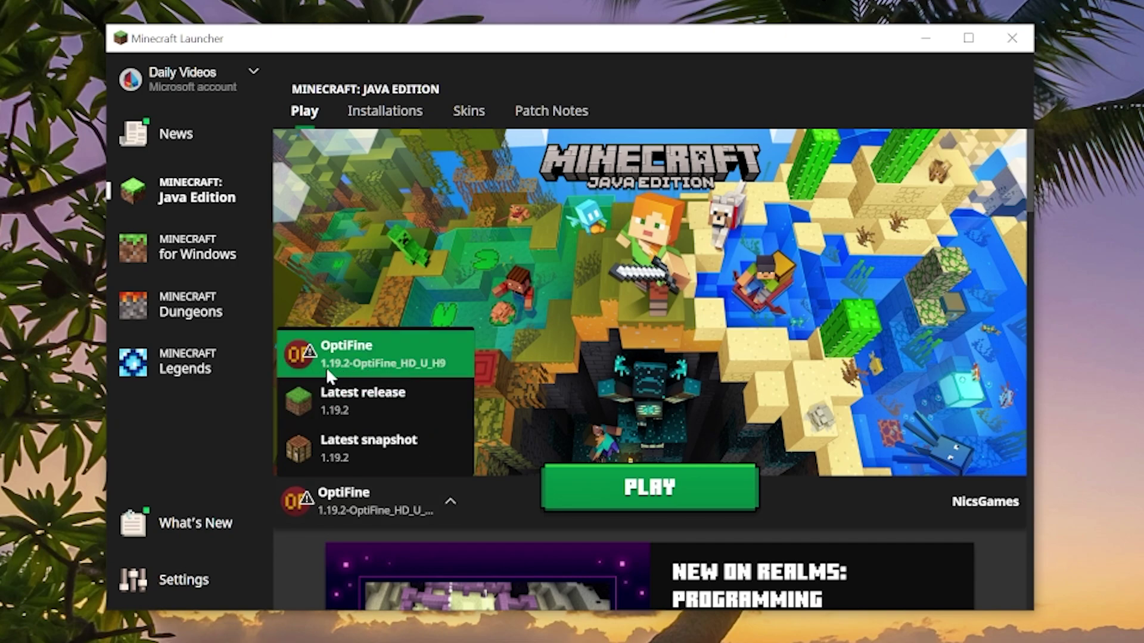
click(373, 366)
click(635, 489)
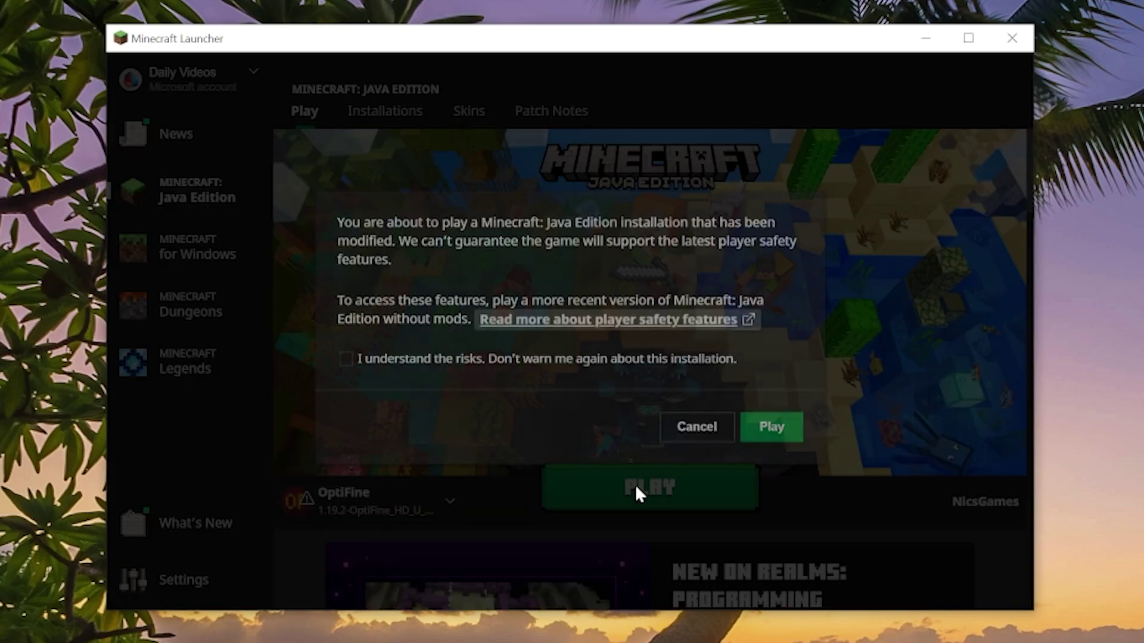
click(713, 426)
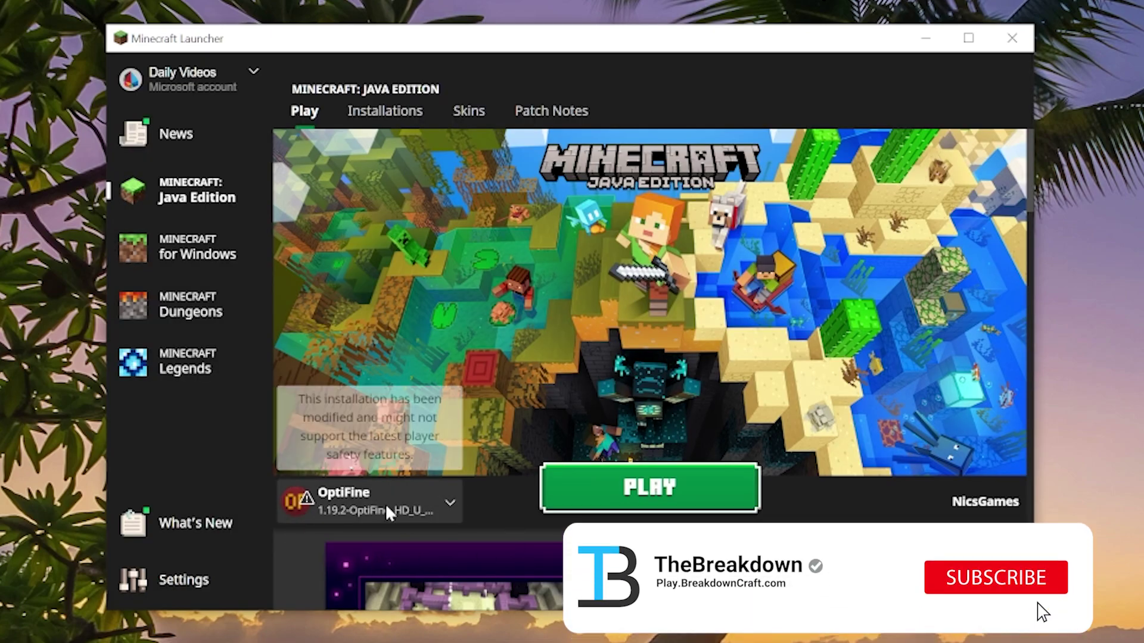
click(387, 511)
click(387, 500)
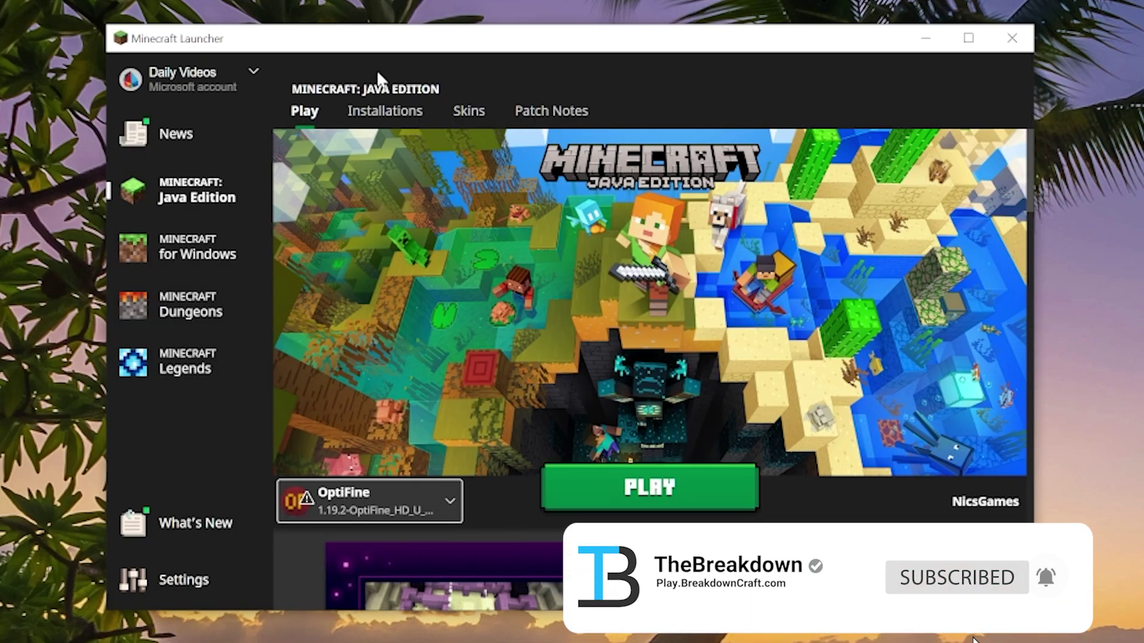
- Bring up the Java Edition installations list and switch the Modded versions filter off and back on
click(384, 111)
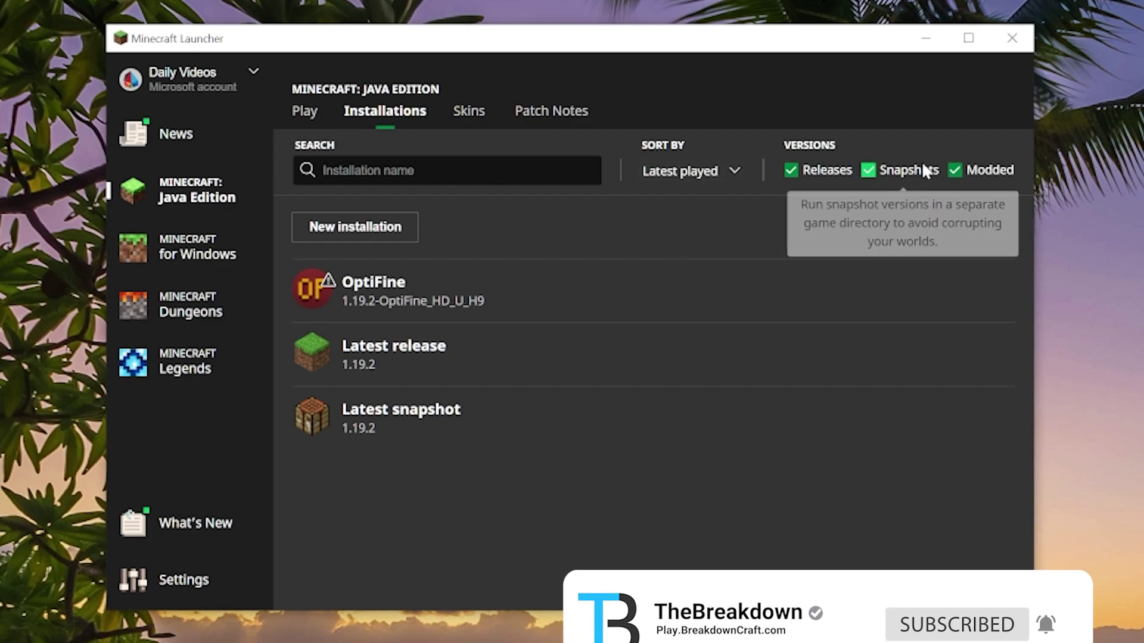
click(952, 171)
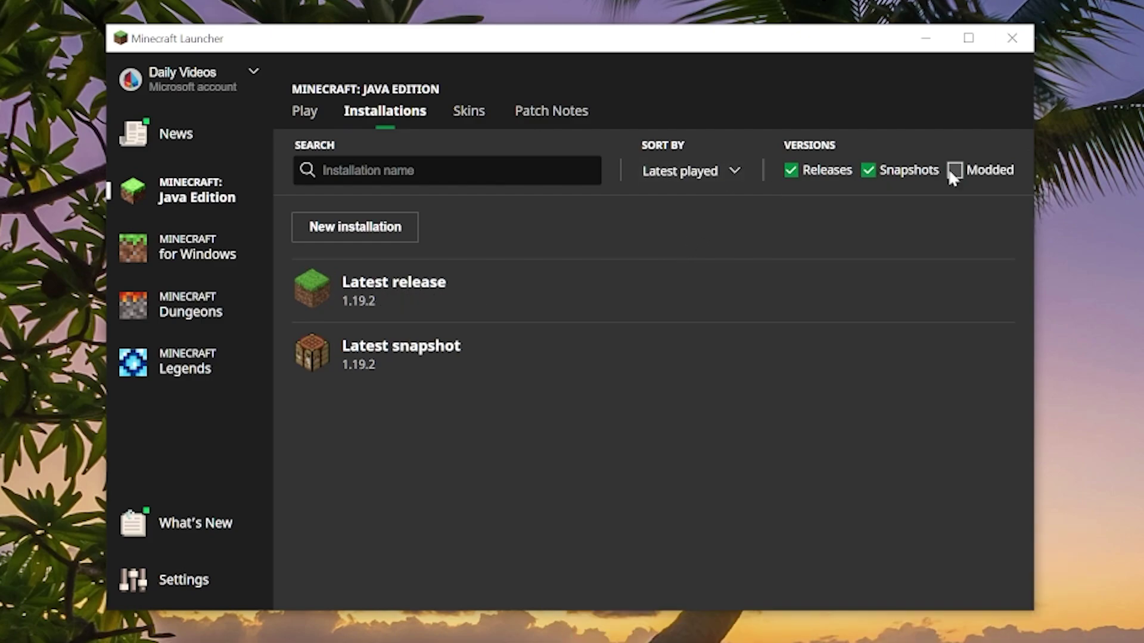
click(953, 173)
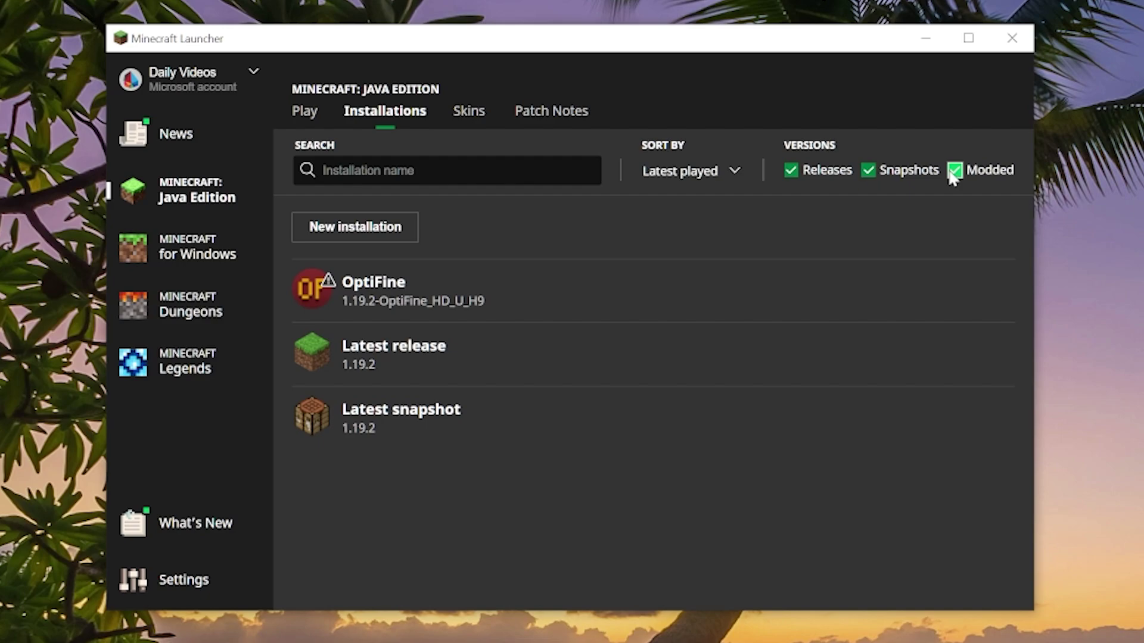
mouse_move(449, 283)
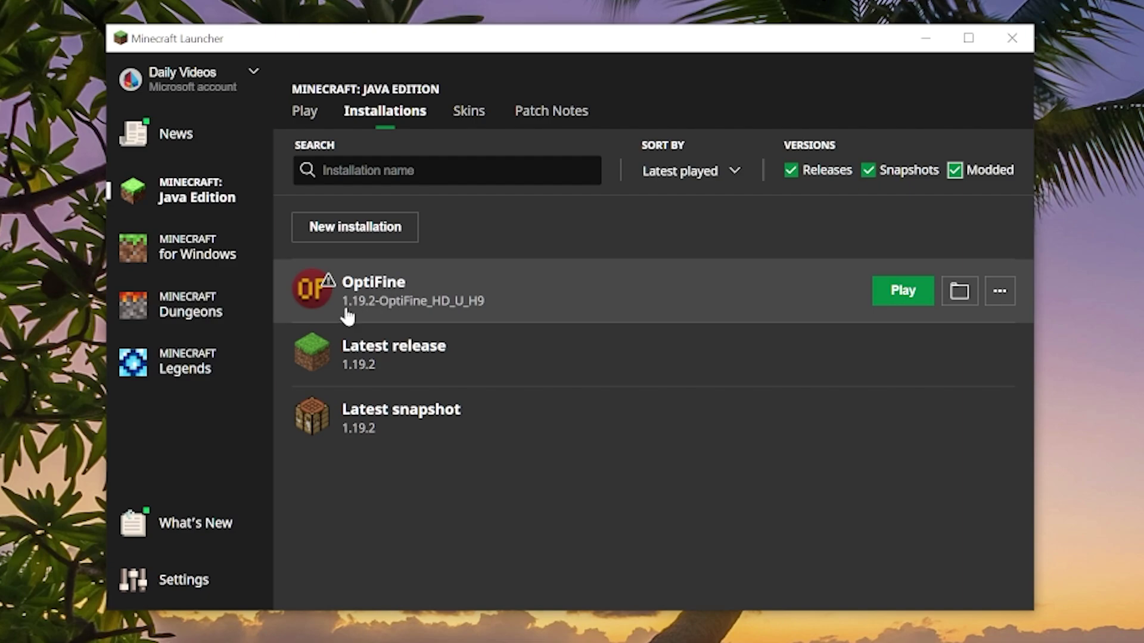
- Create an installation named "Optifine Tutorial" using release 1.19.2-OptiFine_HD_U_H9 at a resolution of 1920 x 1080
click(373, 230)
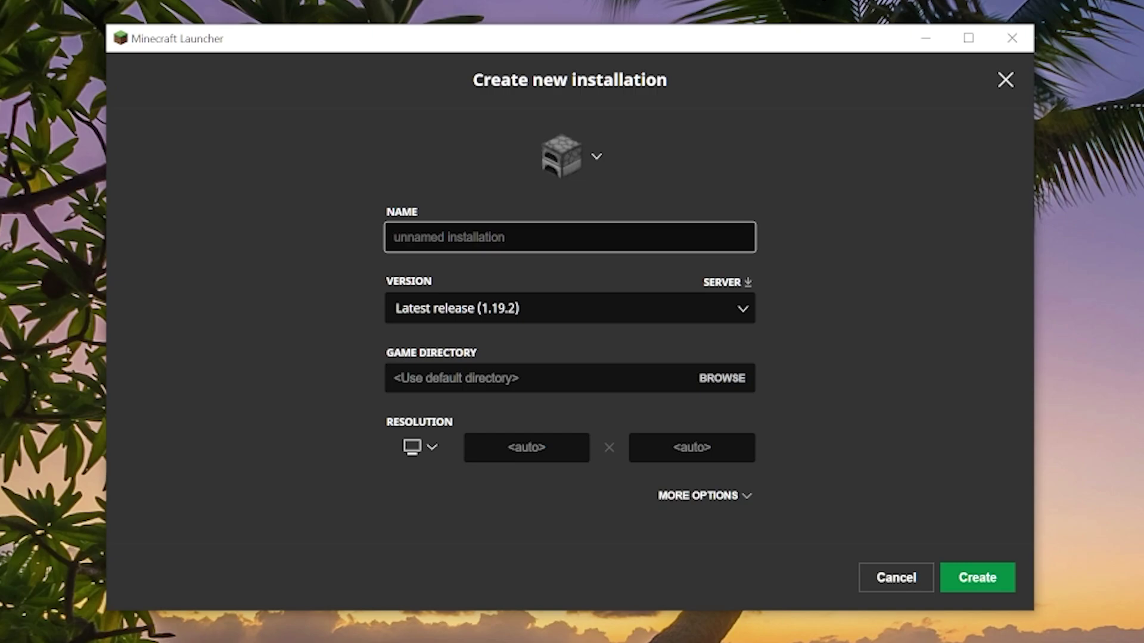
text(Optifine Tut)
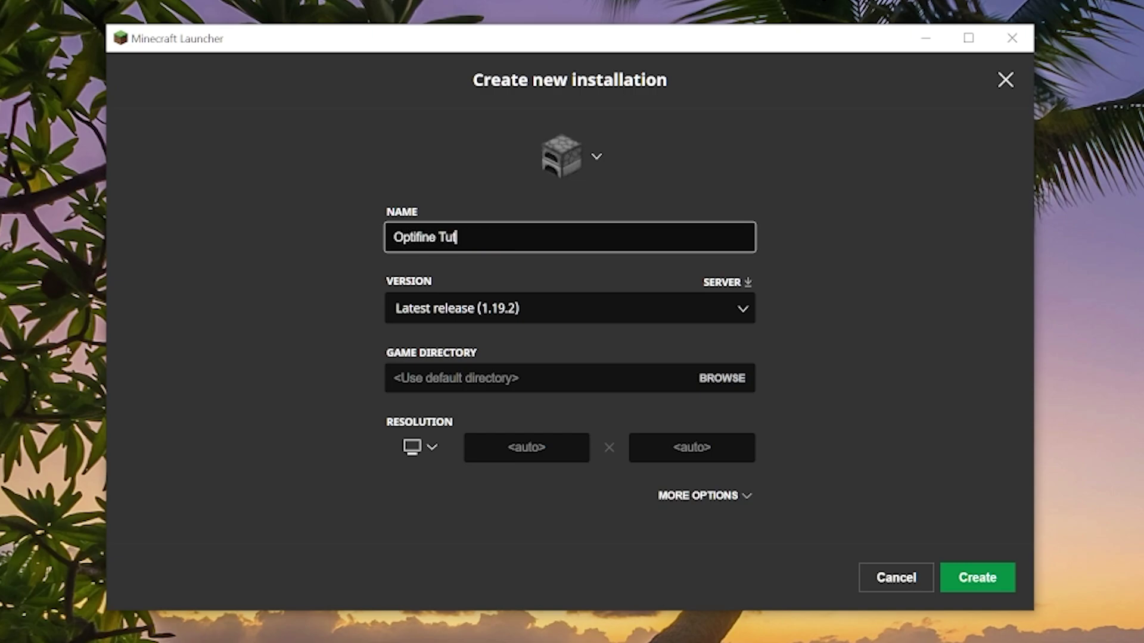
text(orial)
click(536, 308)
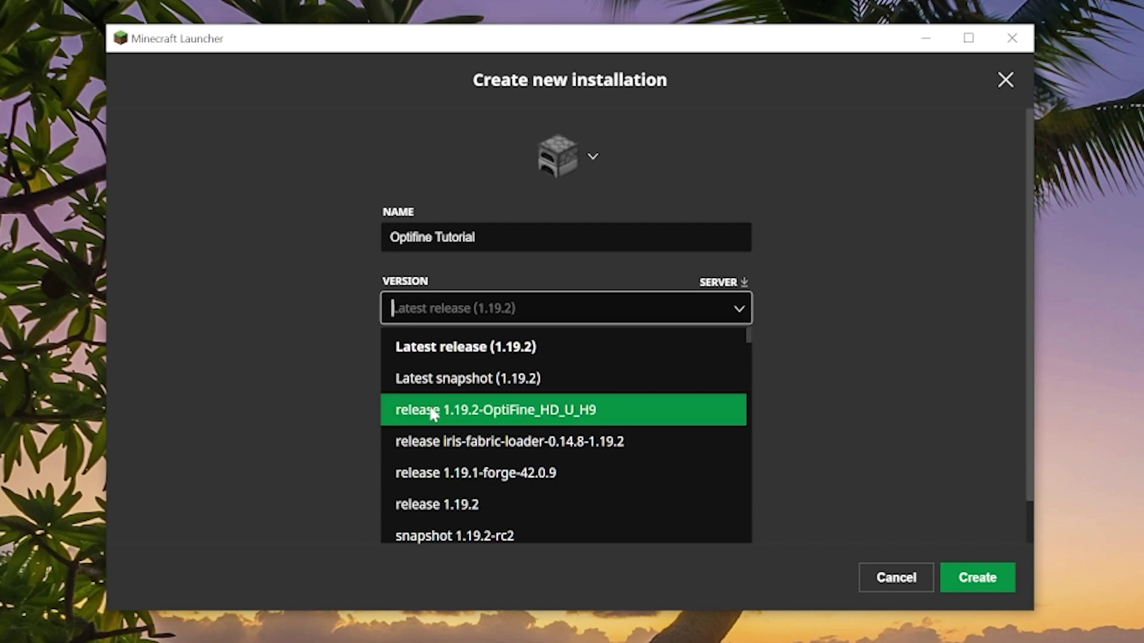
click(516, 418)
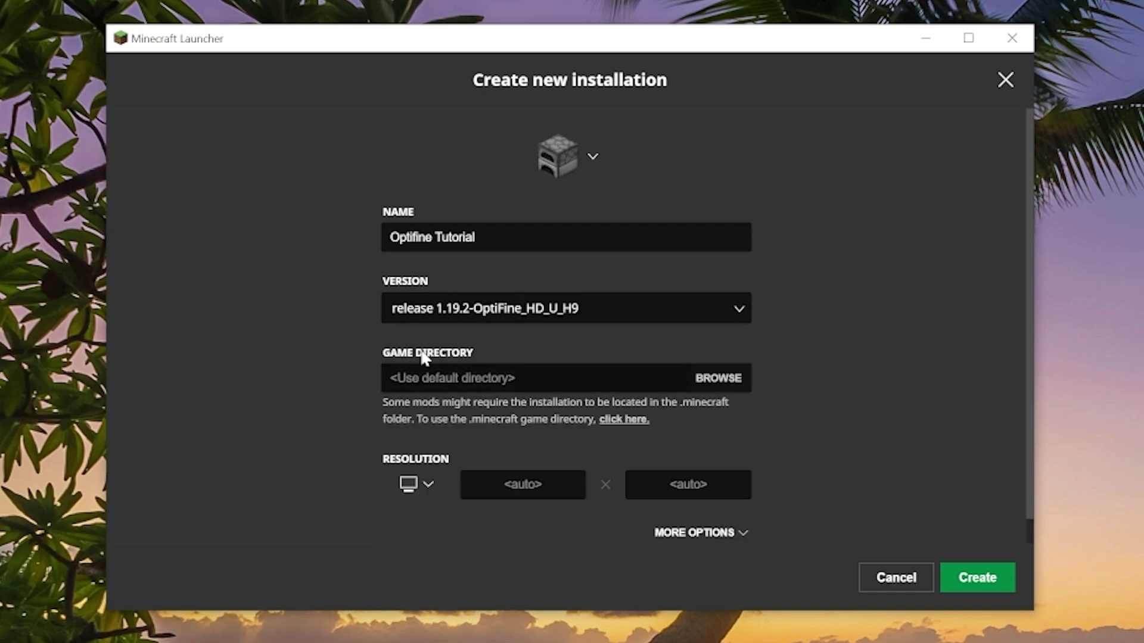
click(405, 481)
click(436, 420)
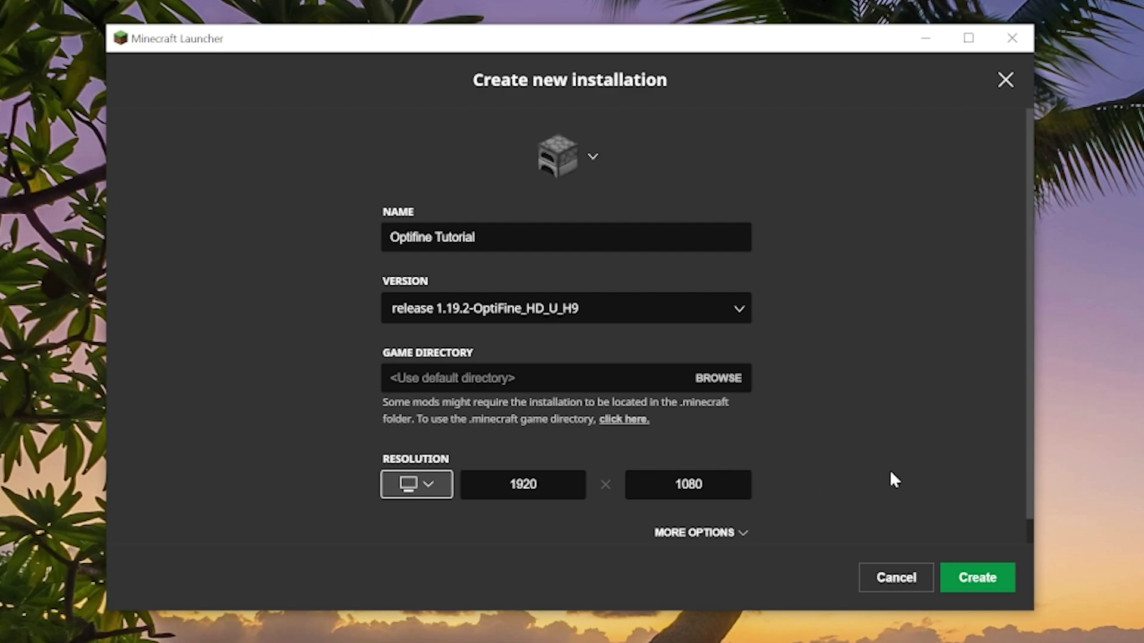
click(975, 590)
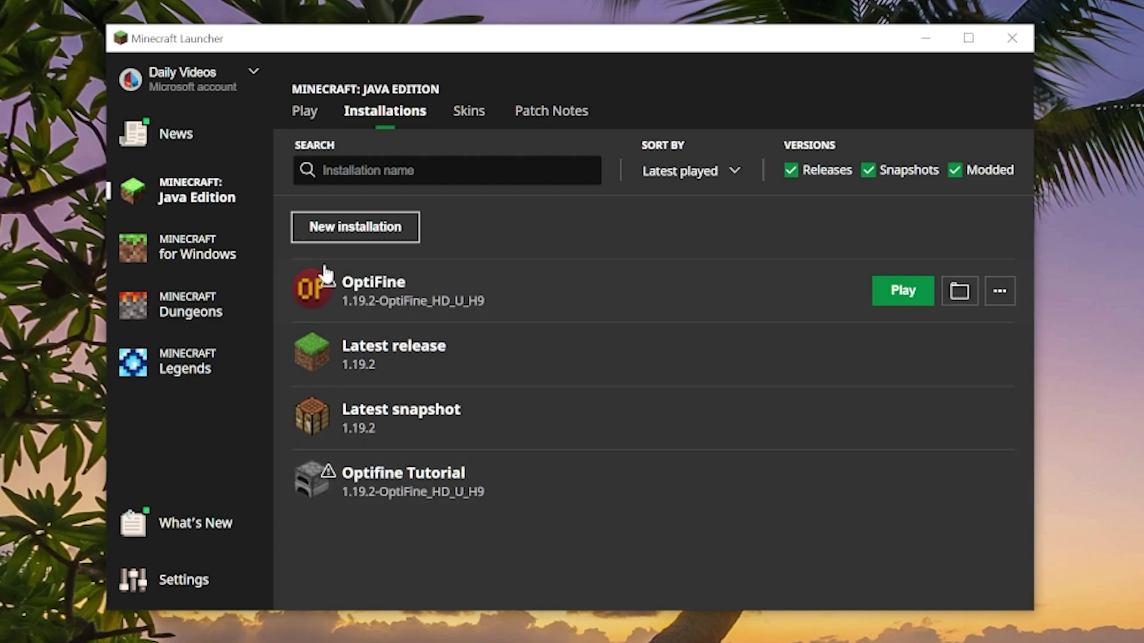
- Launch the game from the Optifine Tutorial installation, accepting the modified-installation notice
mouse_move(449, 500)
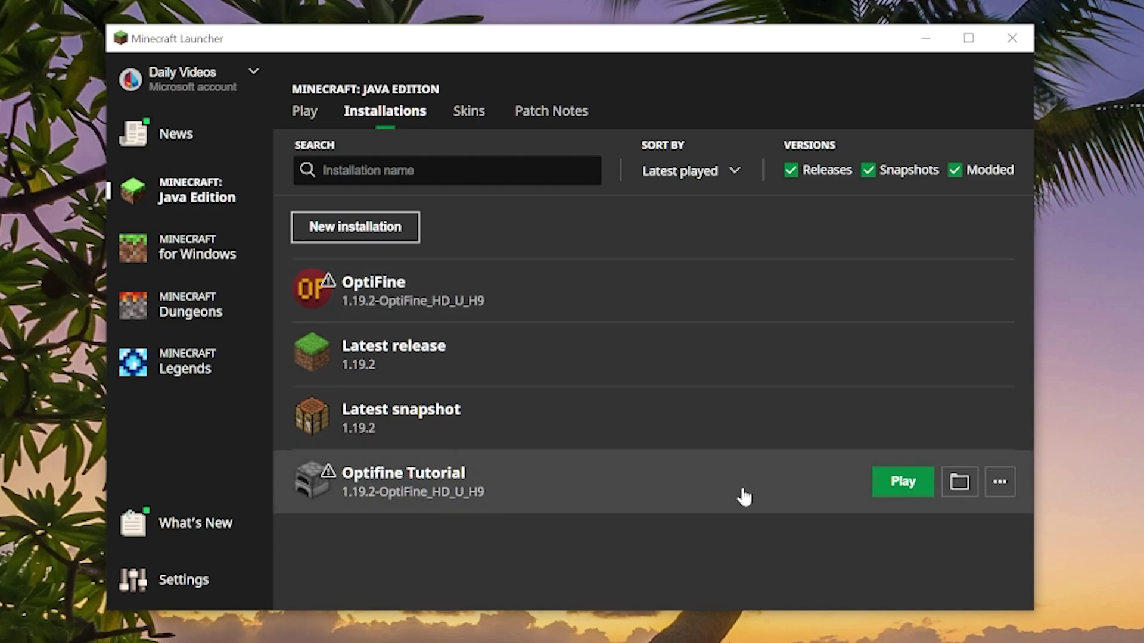
click(903, 489)
click(785, 438)
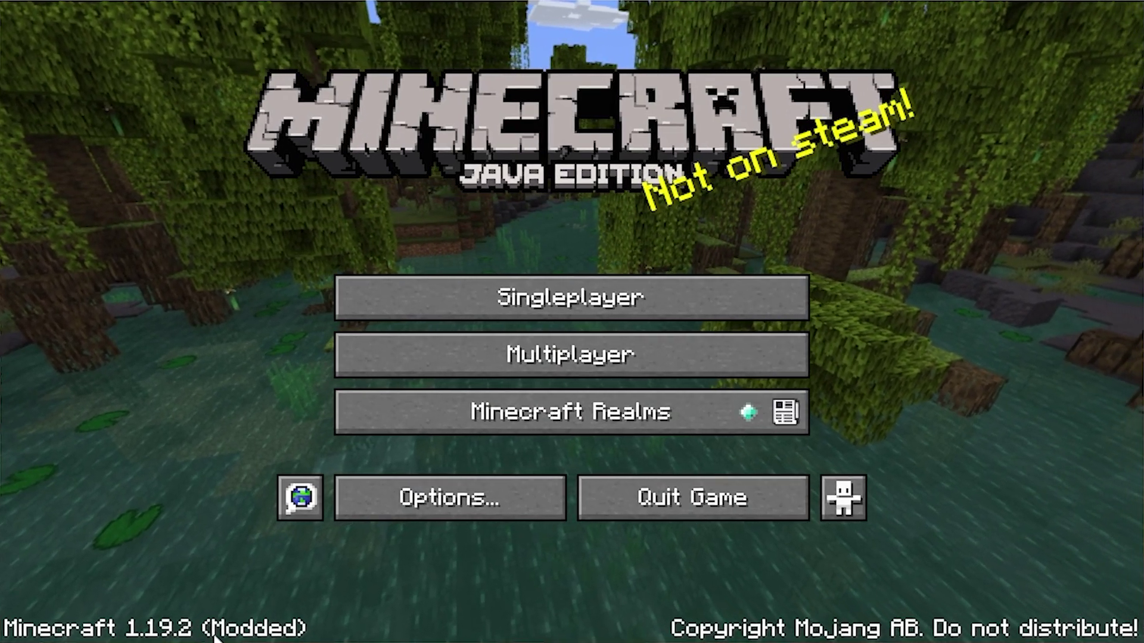
- Set the render distance to 16 chunks in the game's video settings
click(349, 499)
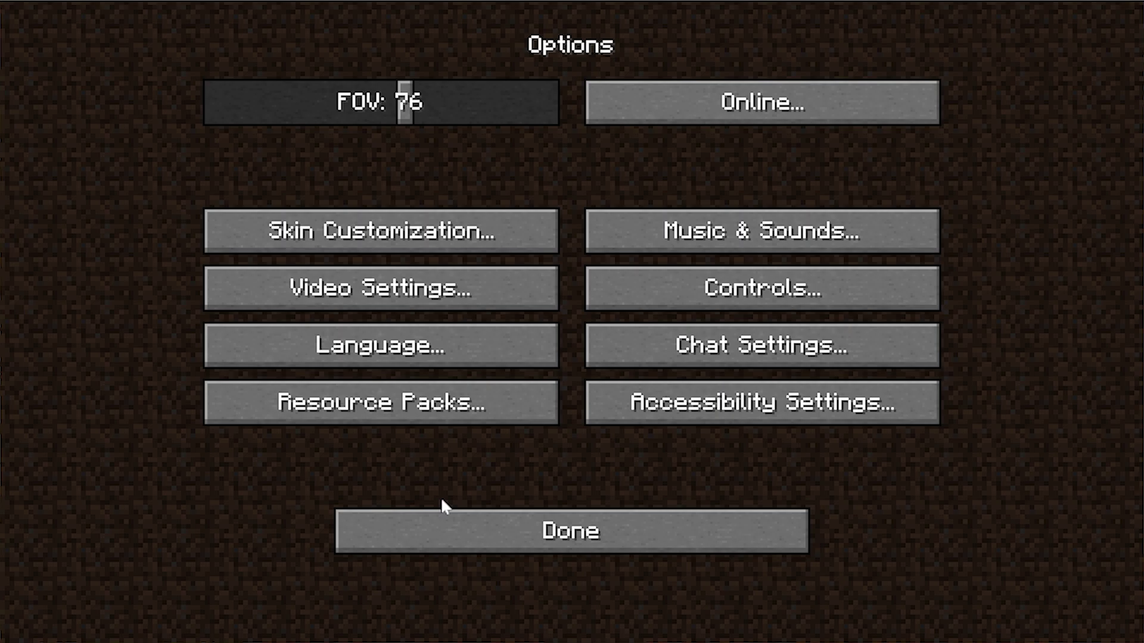
click(420, 310)
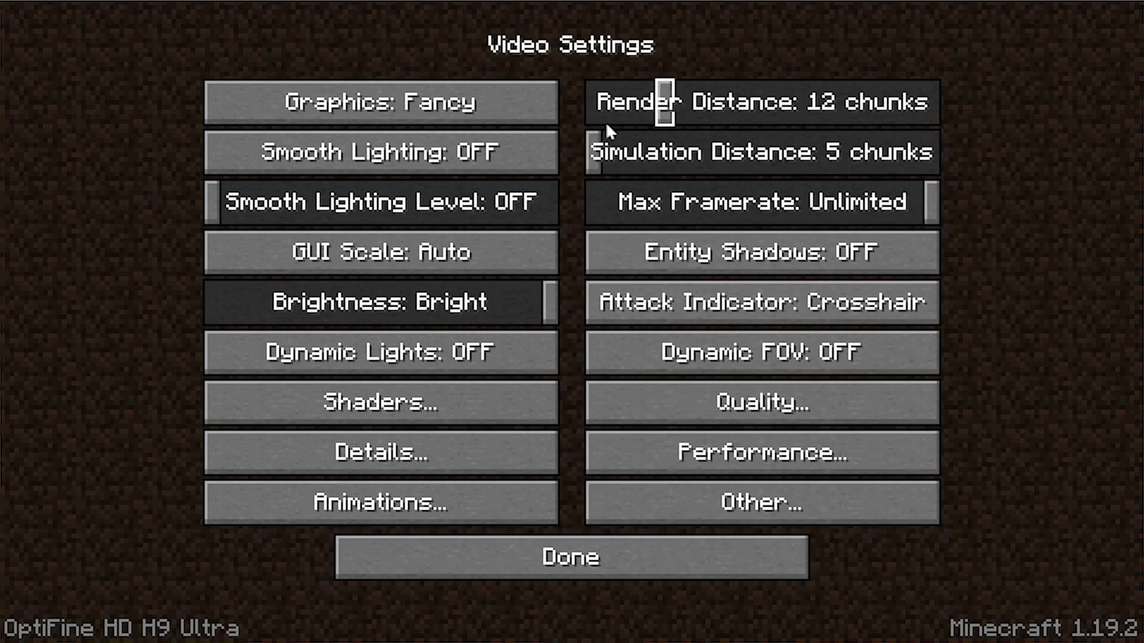
drag(605, 98, 698, 103)
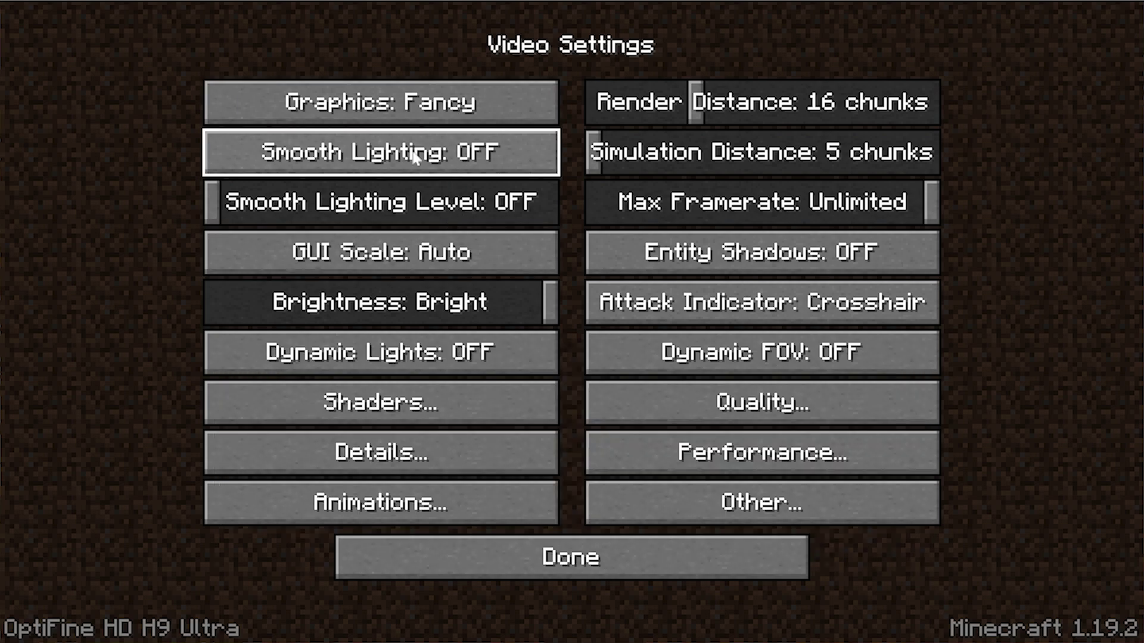
- Review OptiFine's quality settings and return to the game's title screen
click(718, 411)
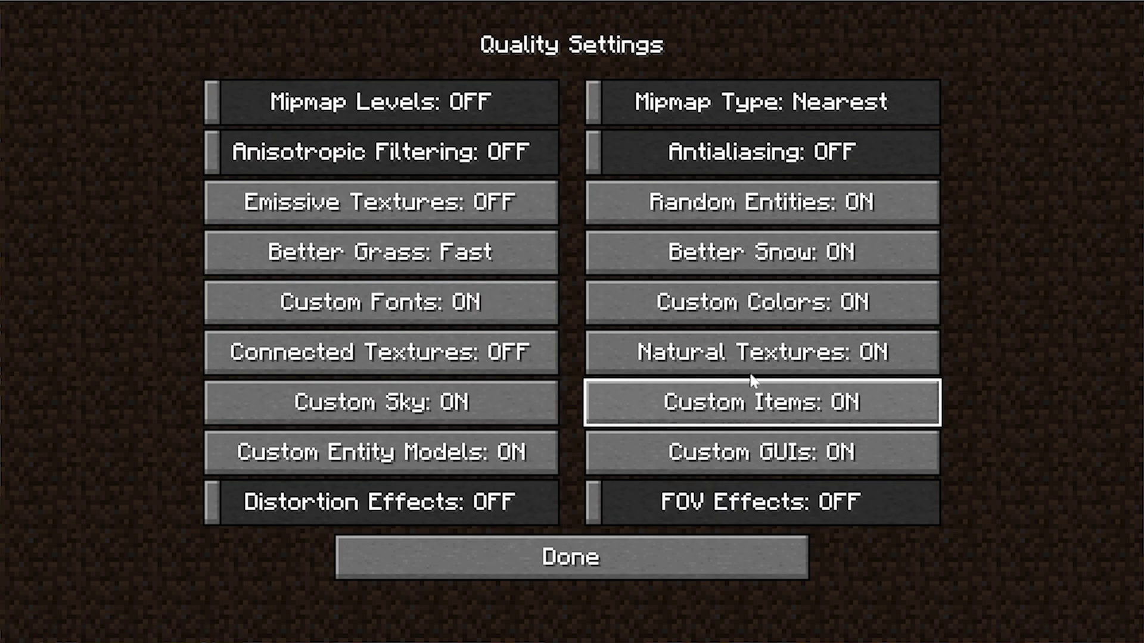
click(723, 569)
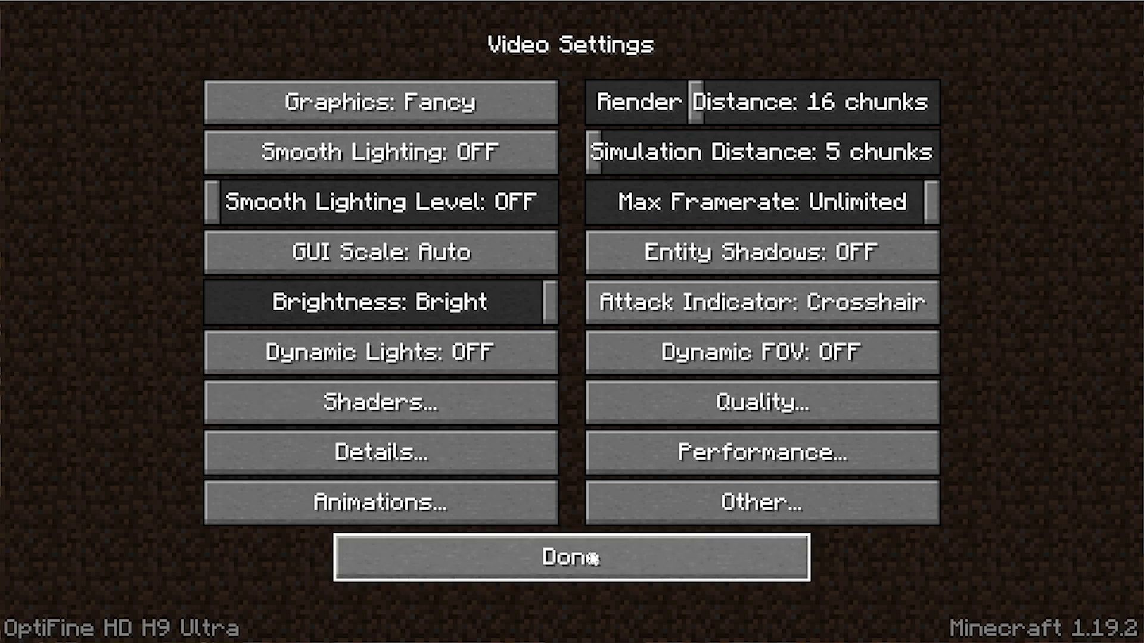
click(613, 576)
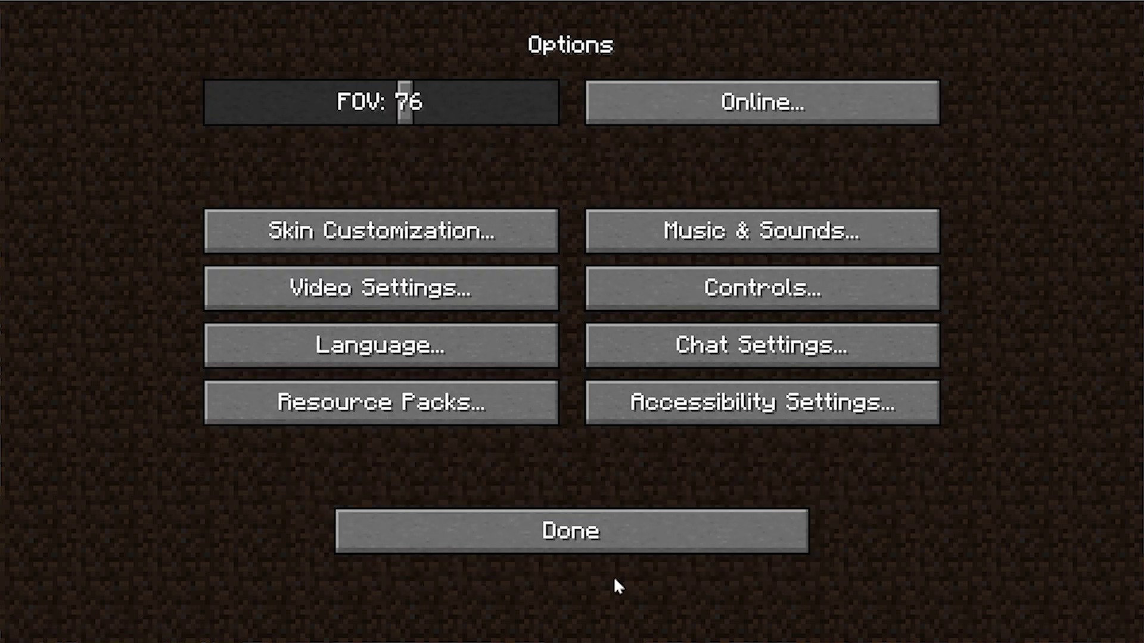
click(608, 552)
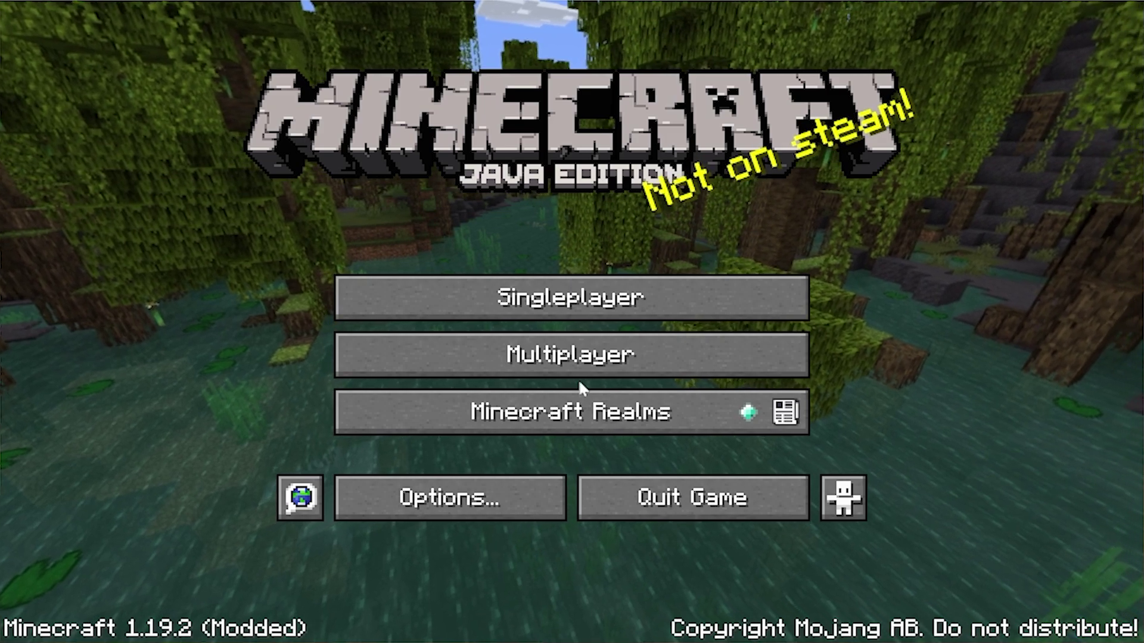
- Load the most recently played singleplayer creative world and walk a few steps around in it
click(562, 299)
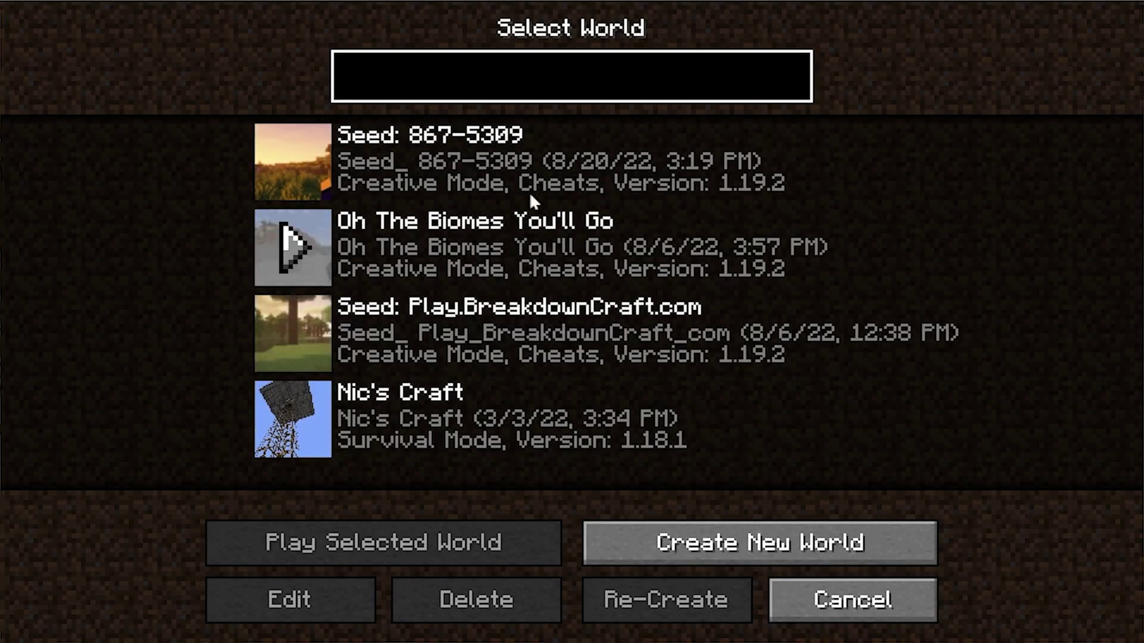
double_click(508, 147)
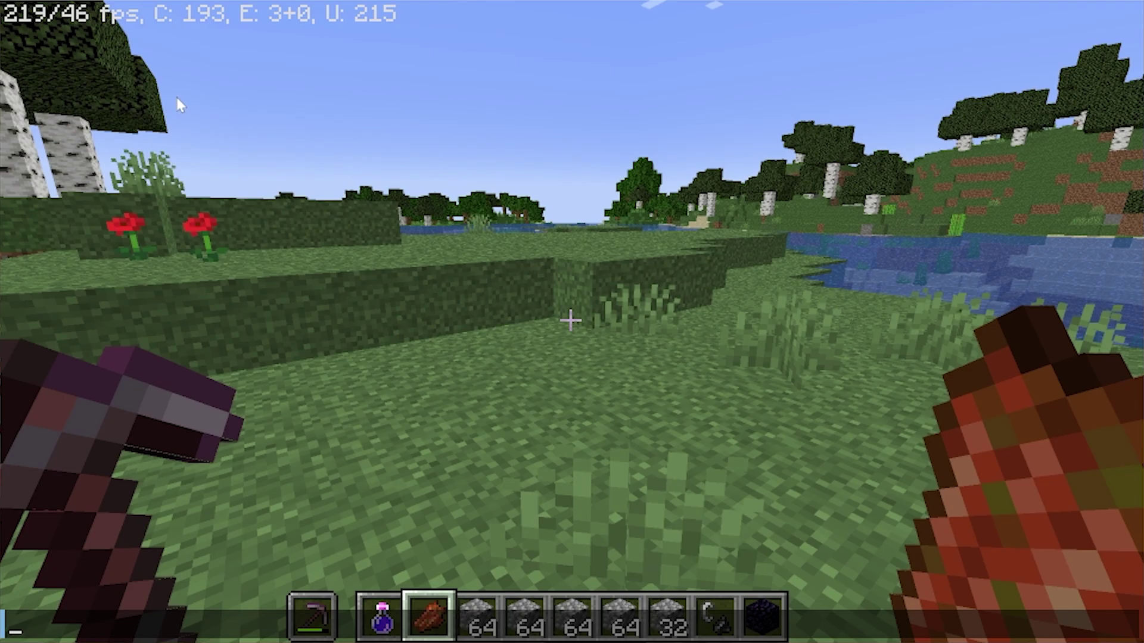
key(w)
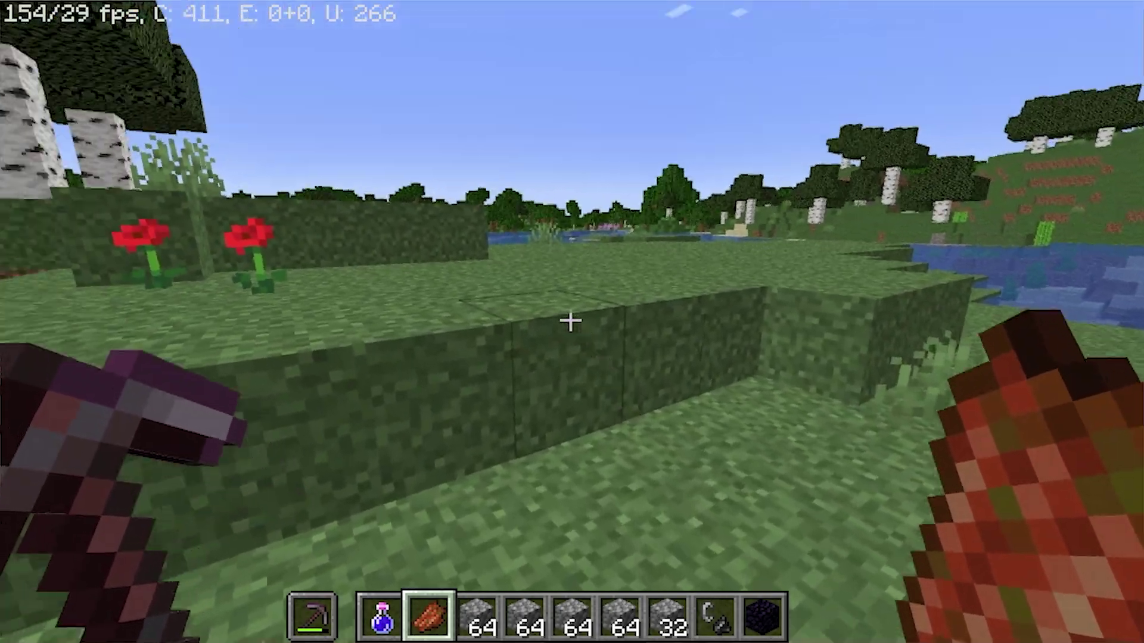
key(s)
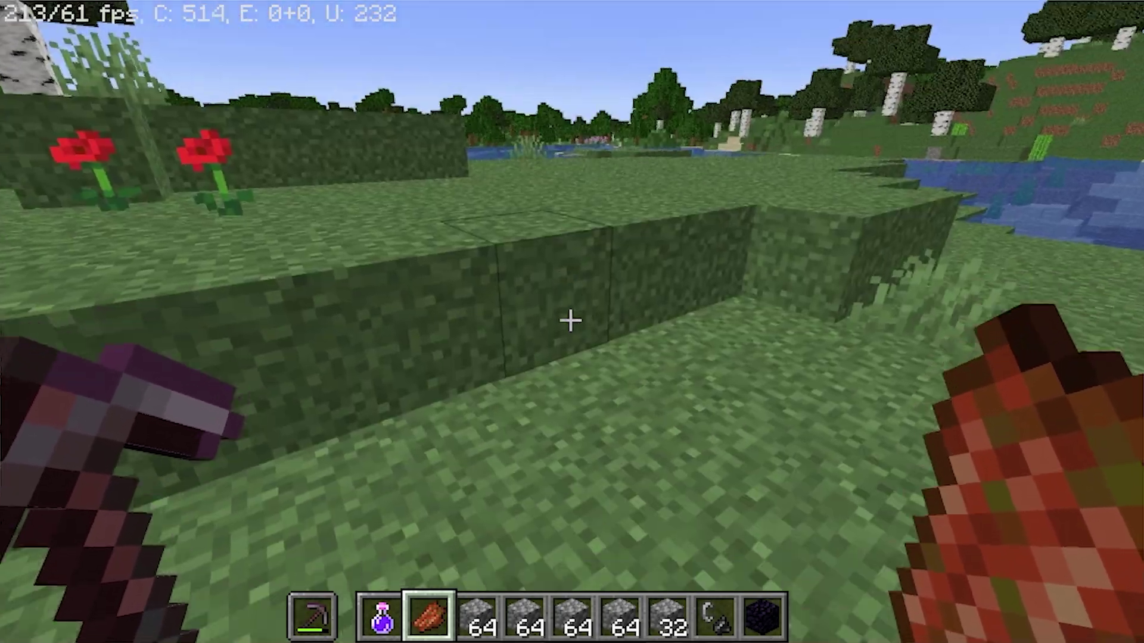
- Turn Show FPS off and back on in the world's other video settings
key(Escape)
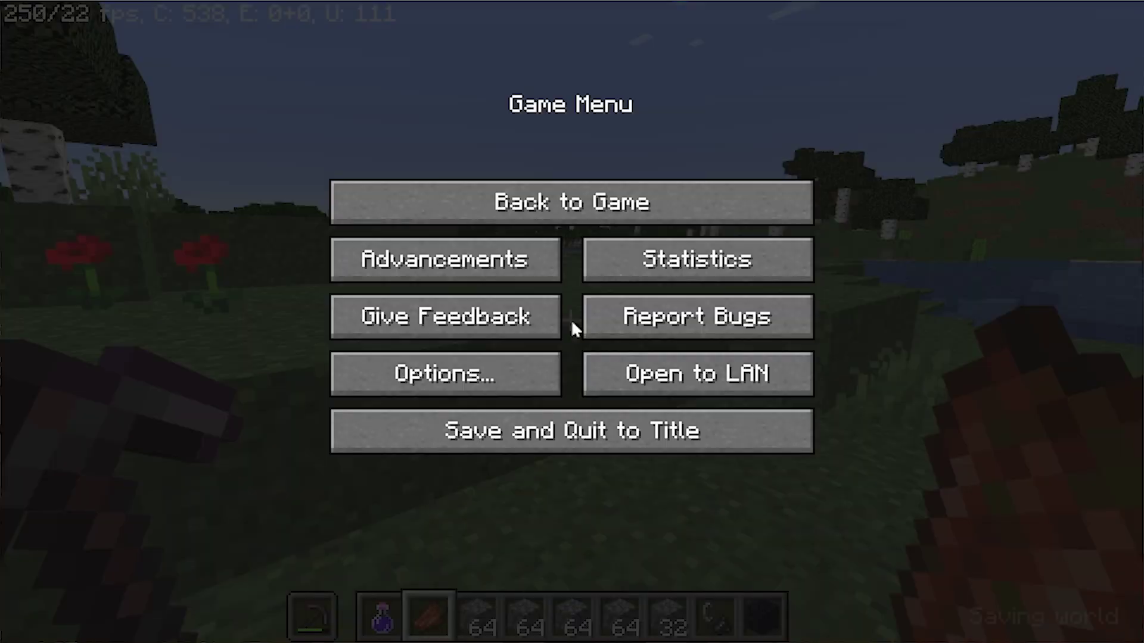
click(529, 382)
click(480, 288)
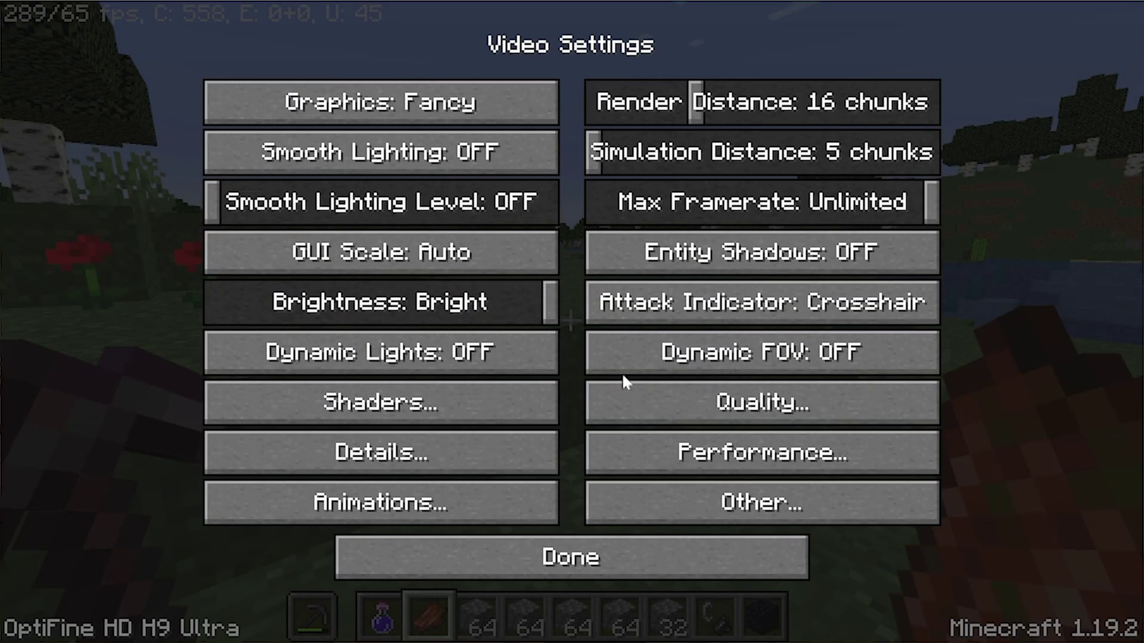
click(694, 487)
click(453, 152)
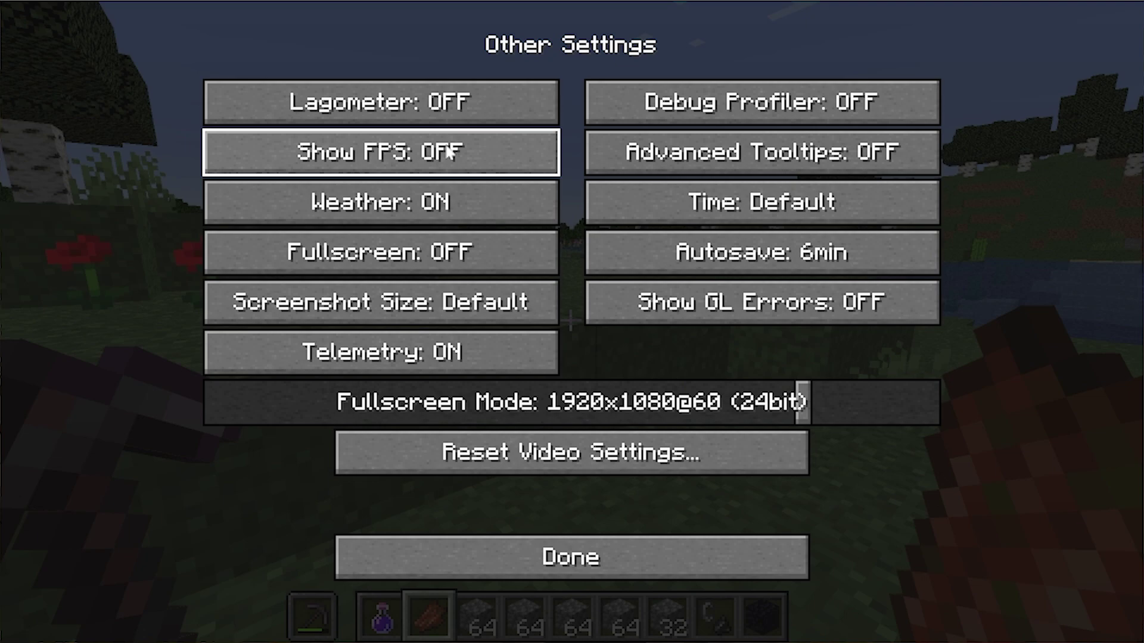
click(217, 149)
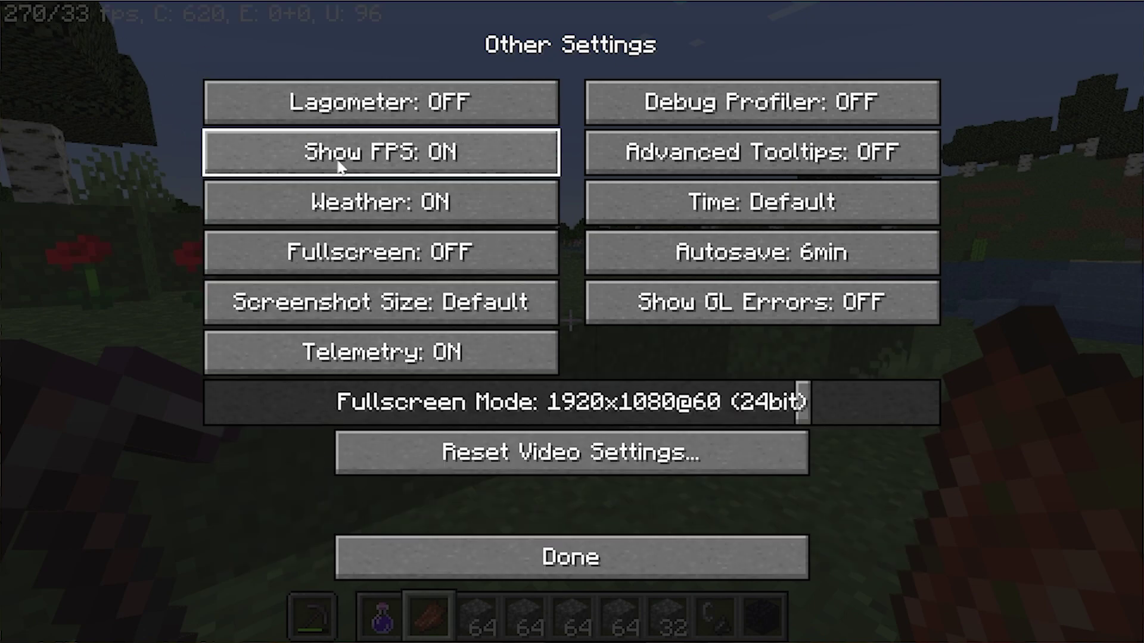
- Close the video settings, resume the world, cross the grass to the water's edge and select the Potion of Night Vision
mouse_move(343, 177)
key(Escape)
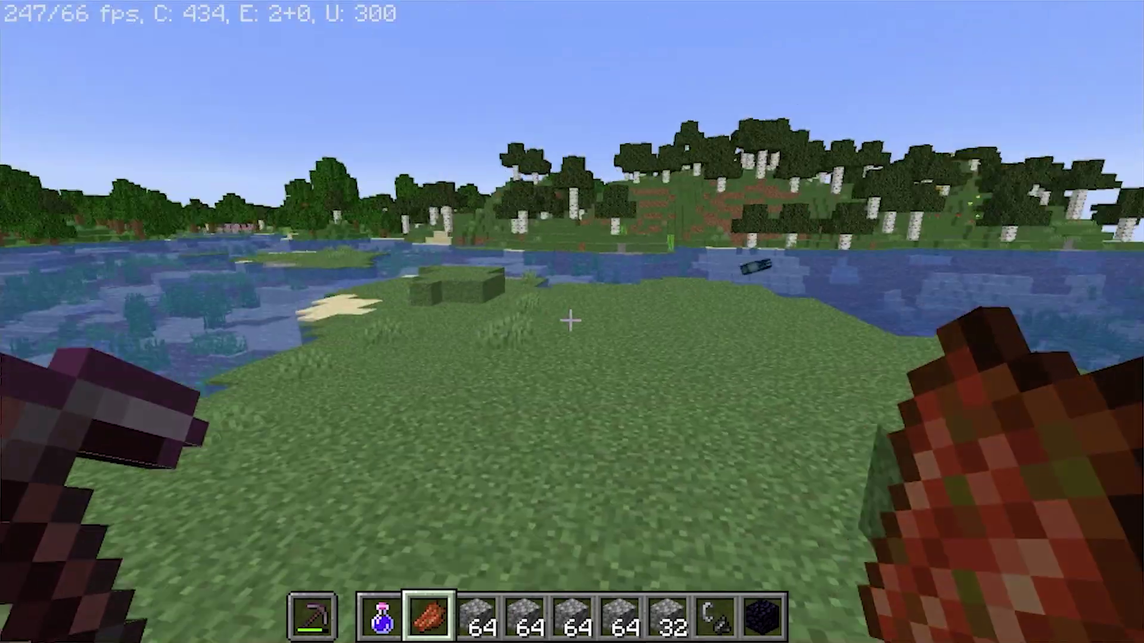
key(w)
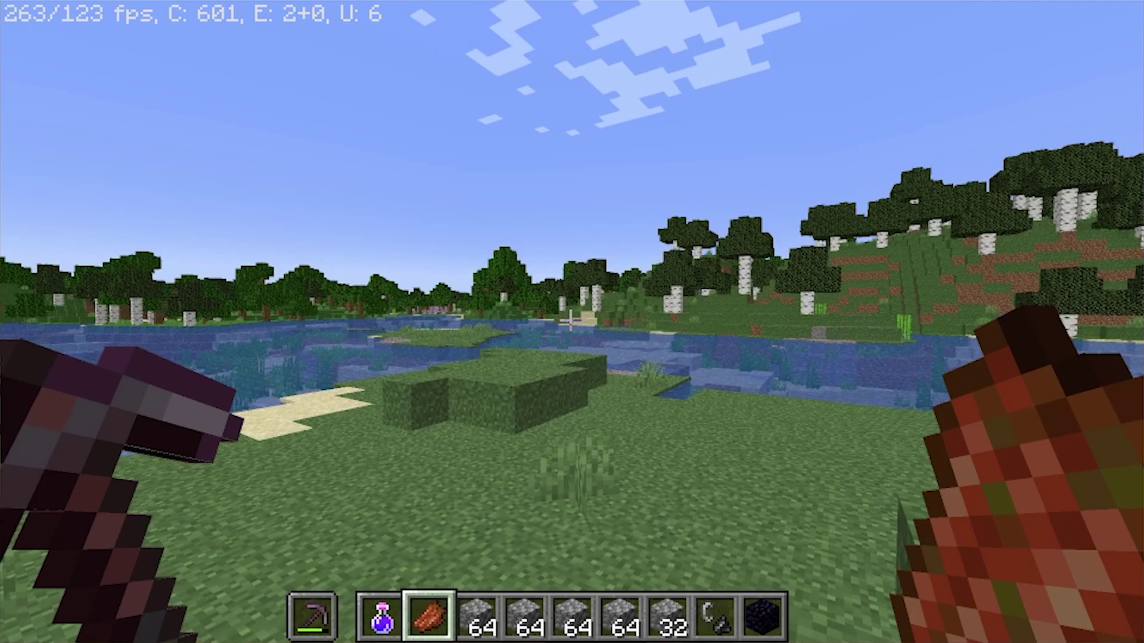
key(w)
key(space)
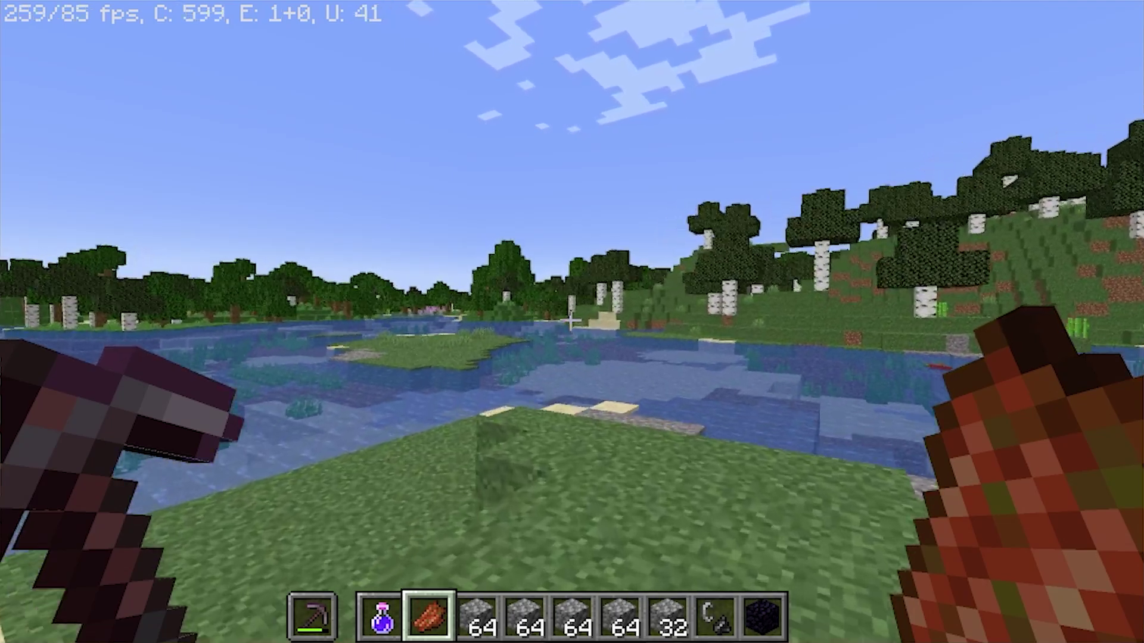
key(w)
key(2)
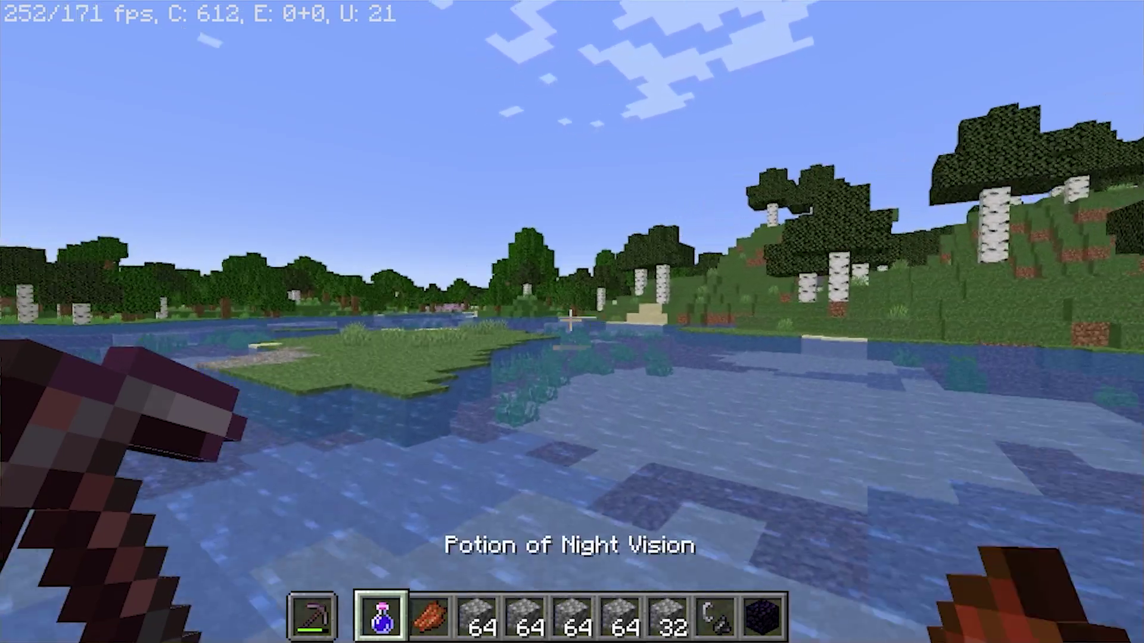
- Cross the water to the grassy islet and walk over it to the sandy blocks at its far edge
key(w)
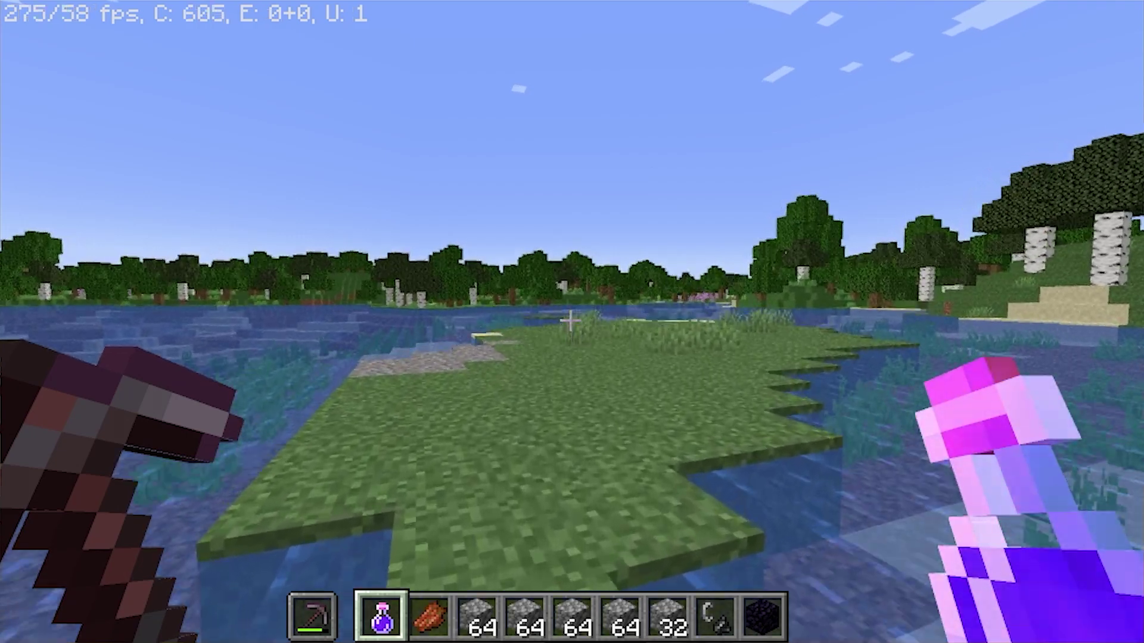
key(w)
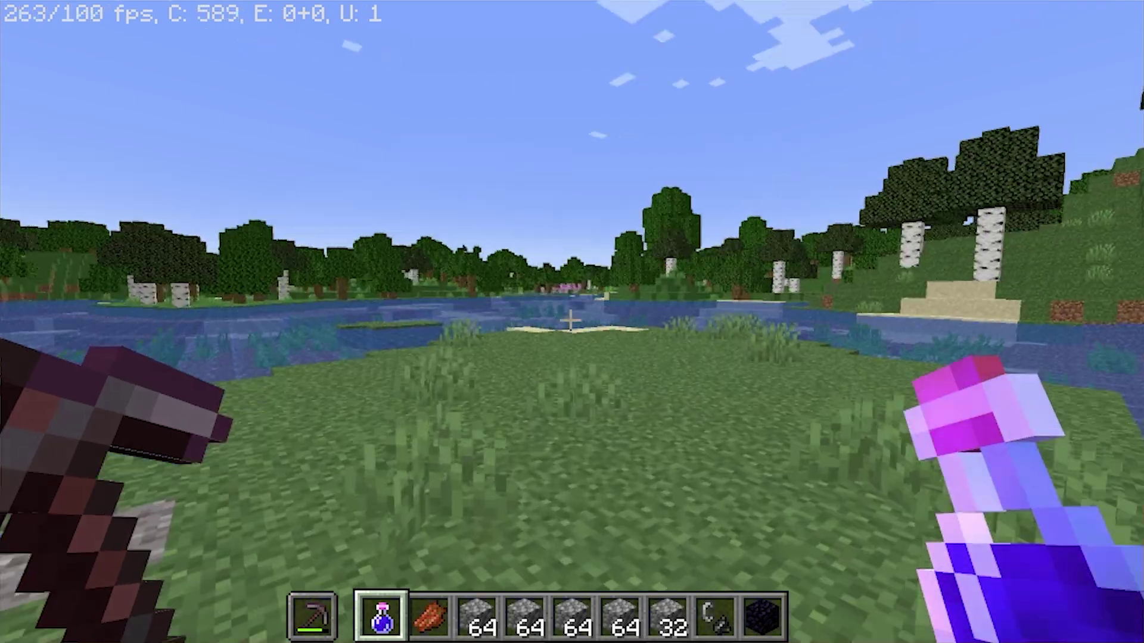
key(w)
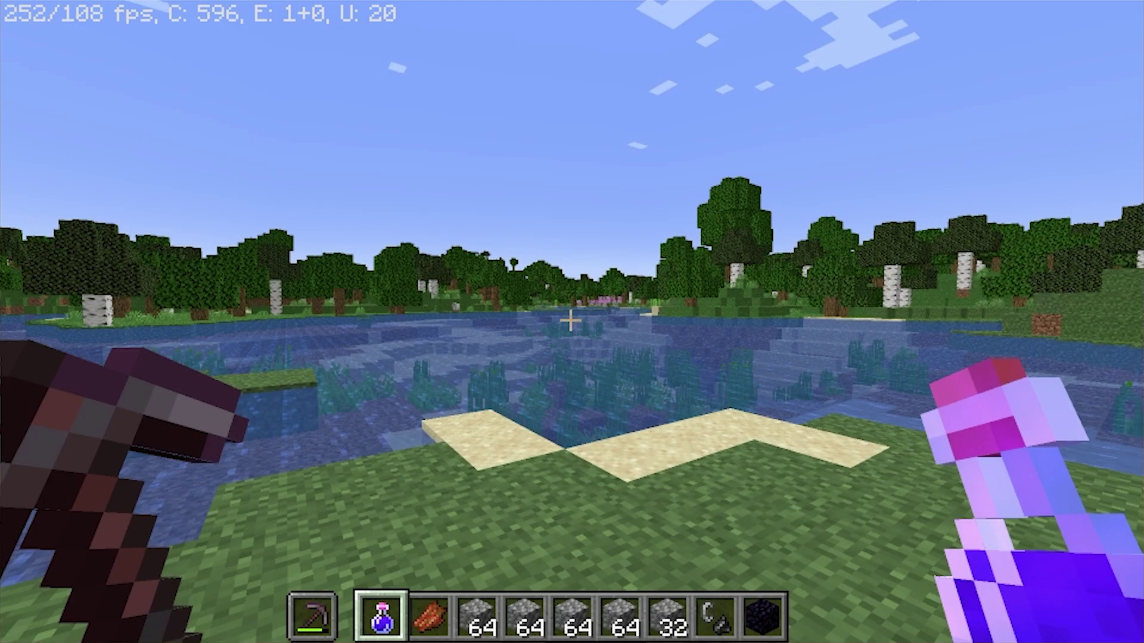
key(w)
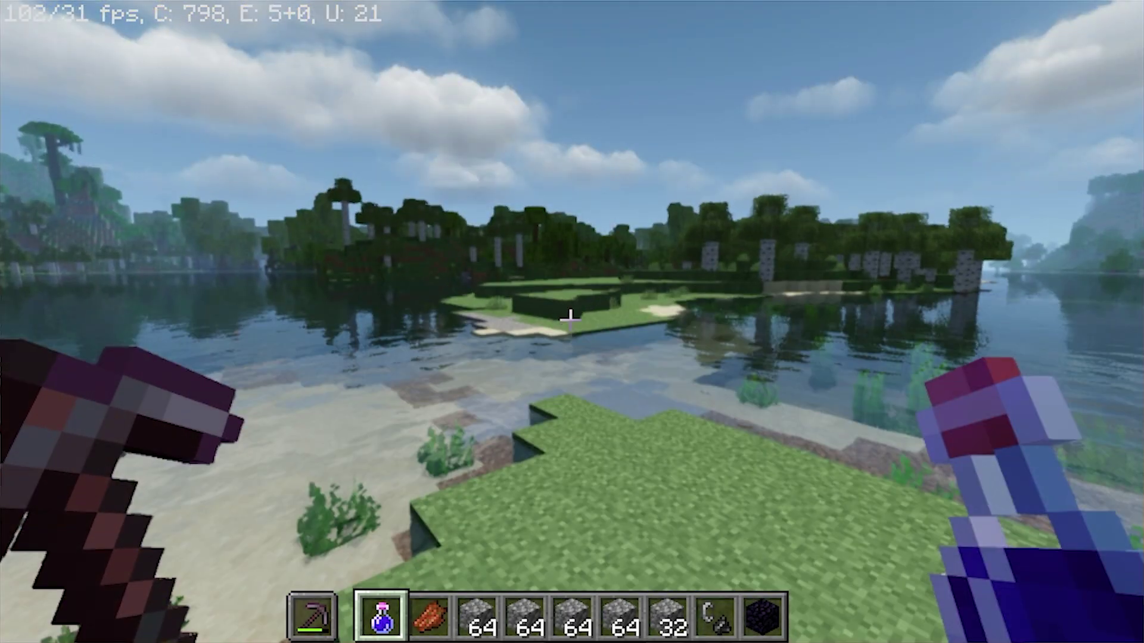
- Explore the shader-lit world by crossing the shallows to the grassy island and walking past the flowers toward the lake
key(w)
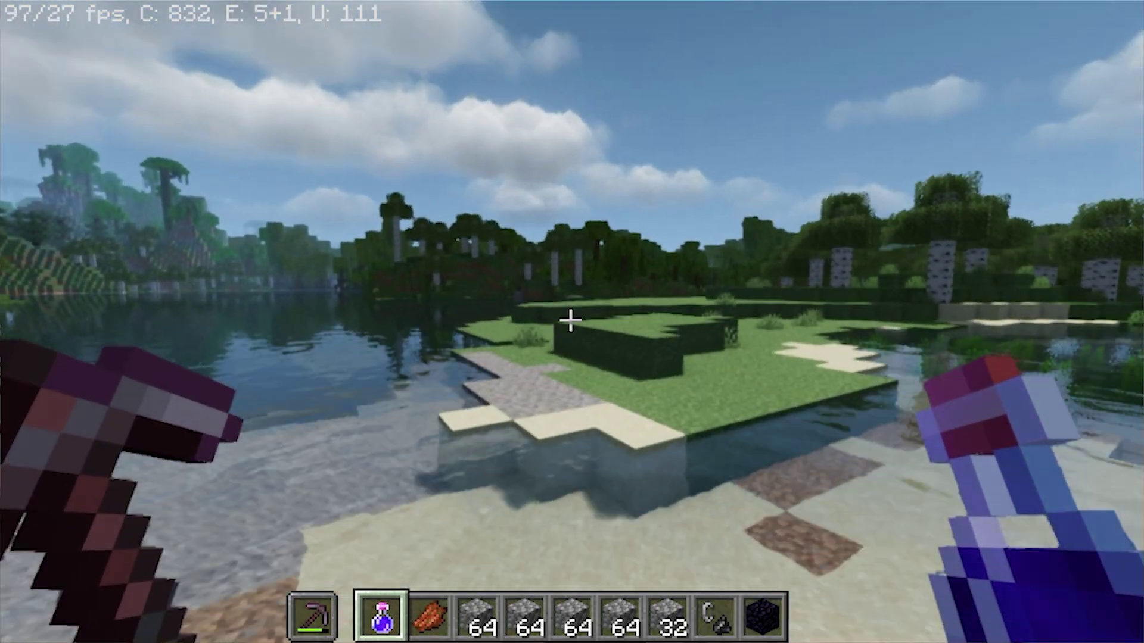
key(w)
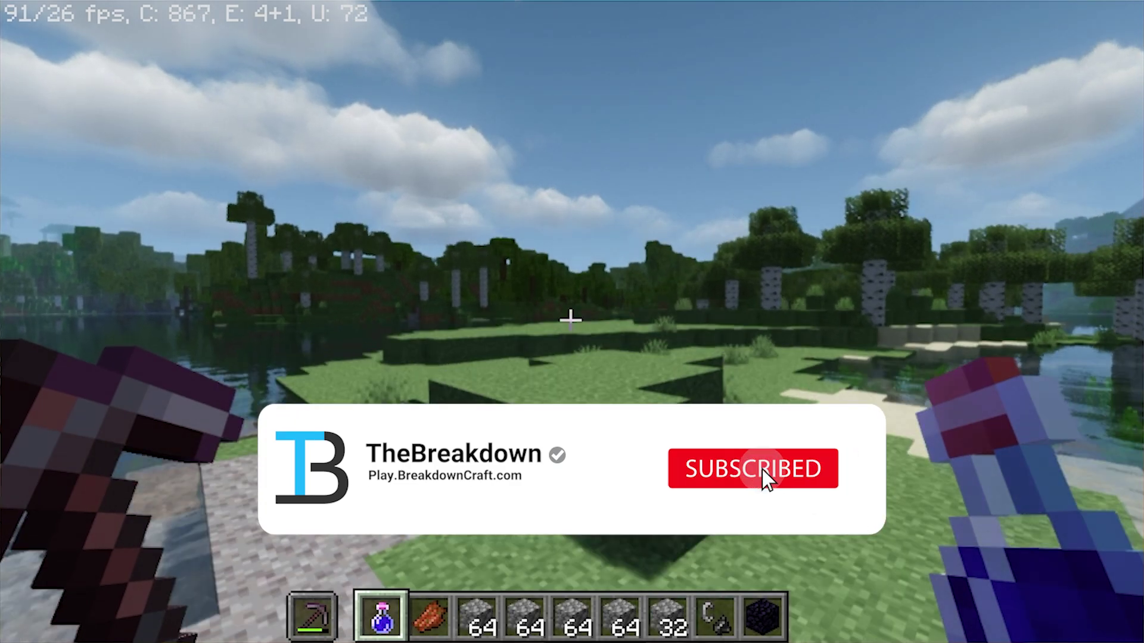
key(w)
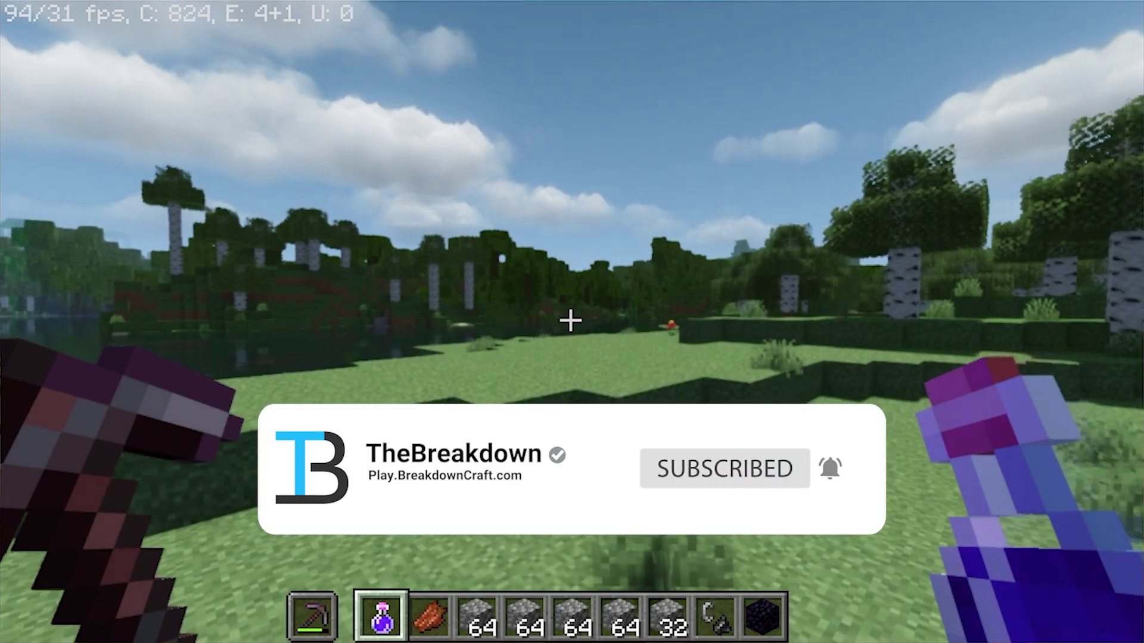
key(w)
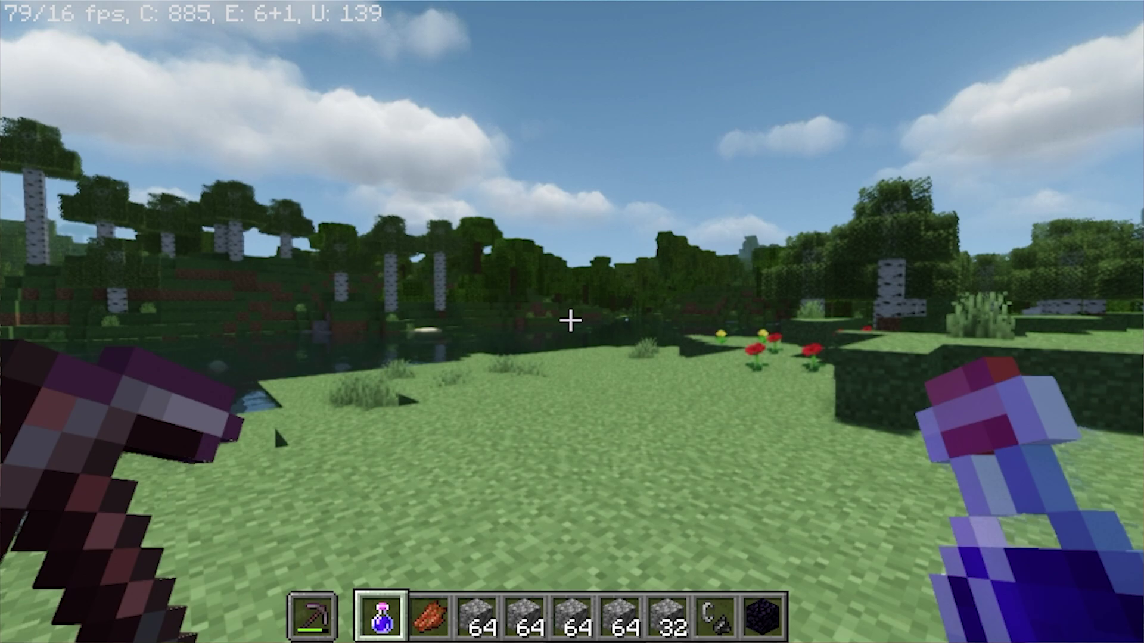
key(w)
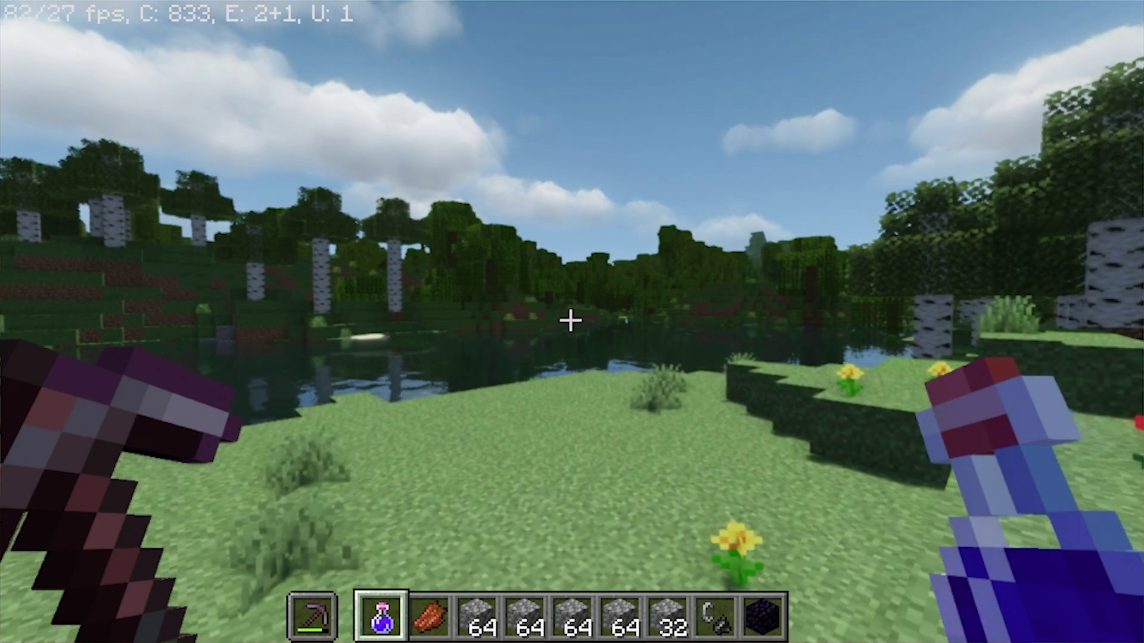